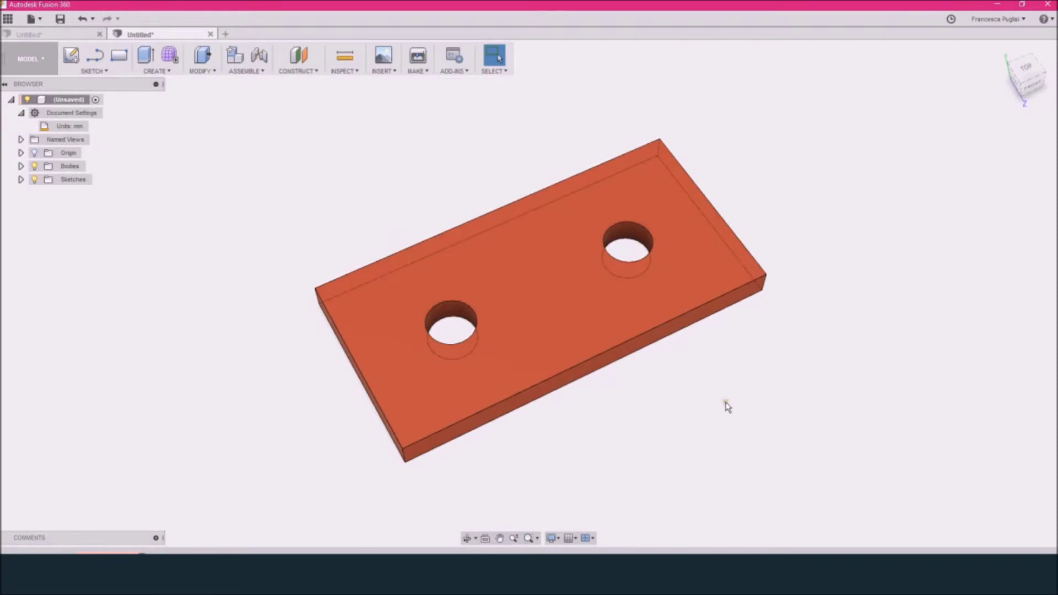
Orbit the finished two-hole example plate to a lower viewing angle
mouse_move(718, 413)
shift+middle_down()
mouse_move(725, 379)
mouse_move(711, 298)
mouse_move(728, 353)
mouse_move(718, 412)
shift+middle_up()
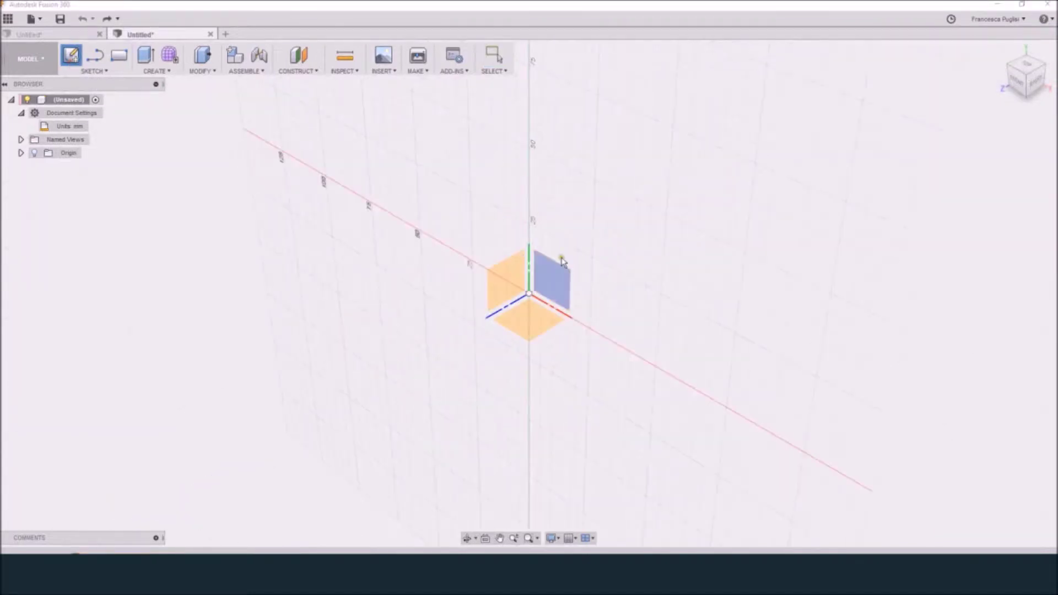
Draw a 2-point rectangle from the origin on the horizontal XY plane
click(521, 317)
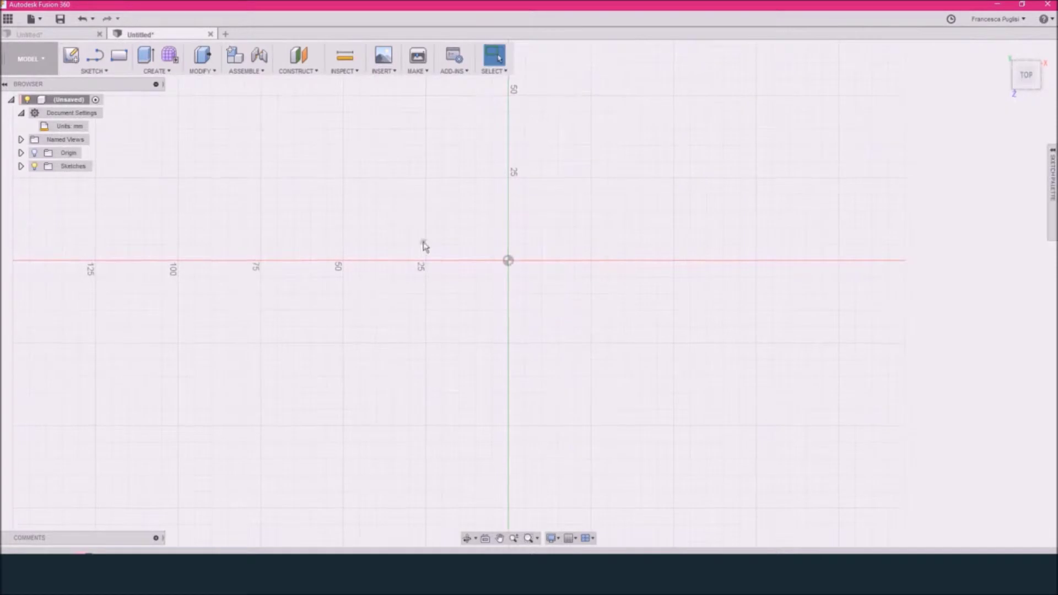
click(119, 55)
click(507, 261)
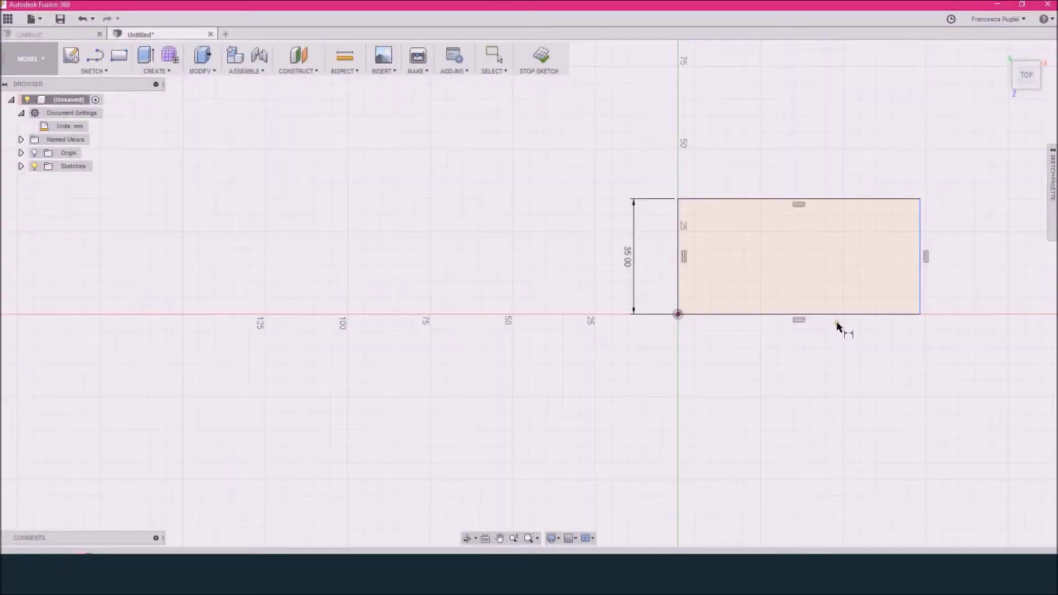
Dimension the rectangle's width as h, making it a 35 × 35 mm square
click(826, 315)
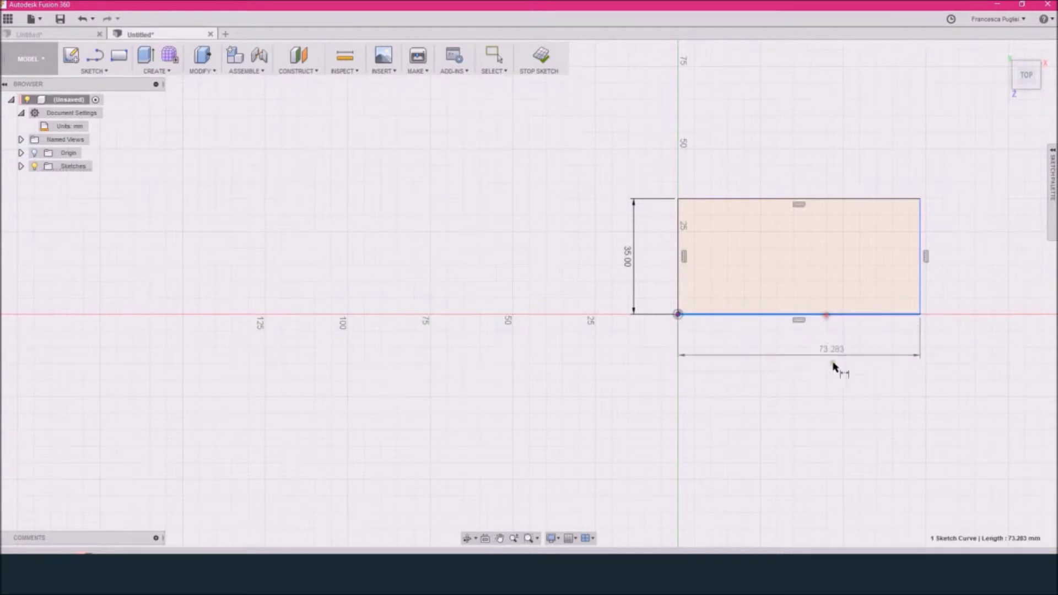
click(806, 397)
key(BackSpace)
mouse_move(631, 267)
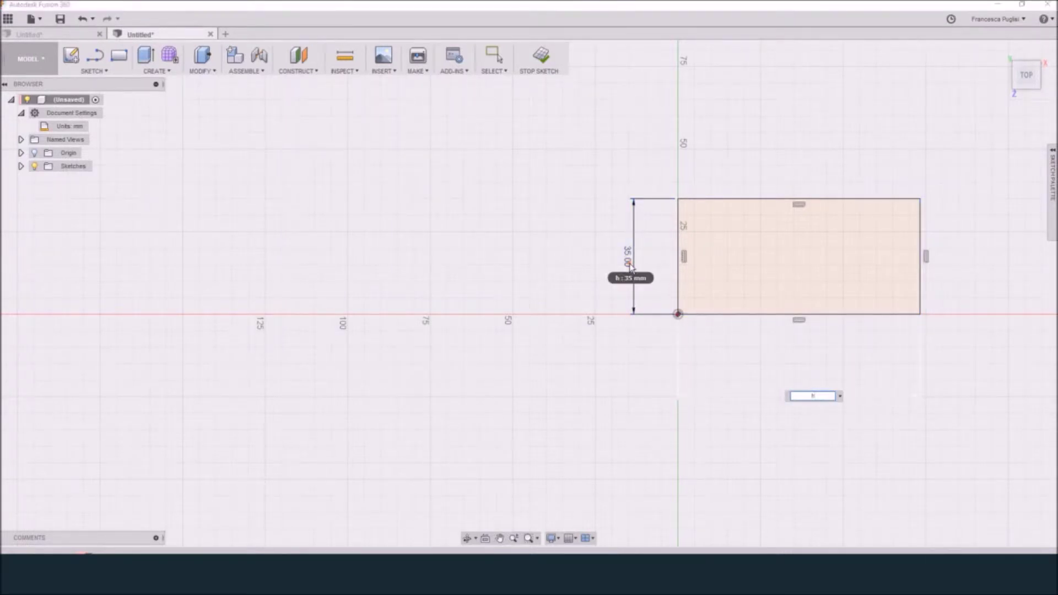
key(Return)
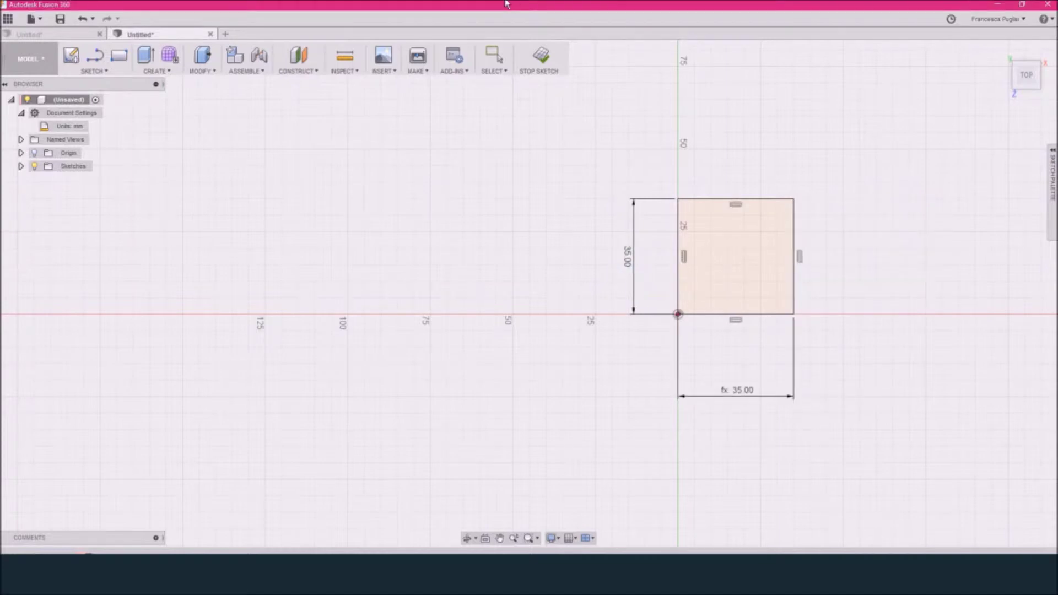
click(215, 72)
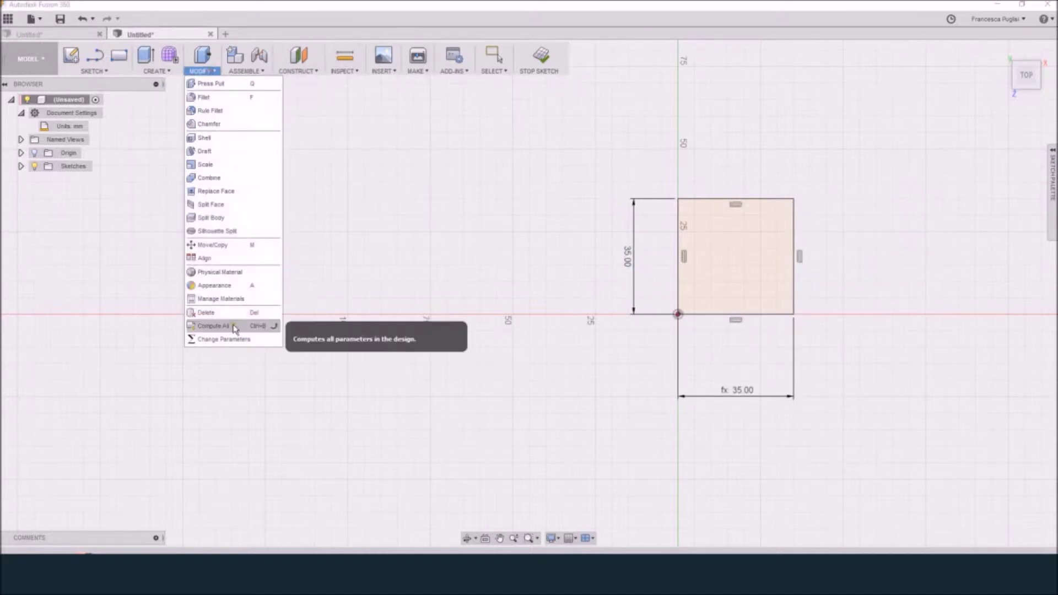
Rename dimensions to height and length; add unitless user parameter x = 1, commented 'control value'
click(223, 338)
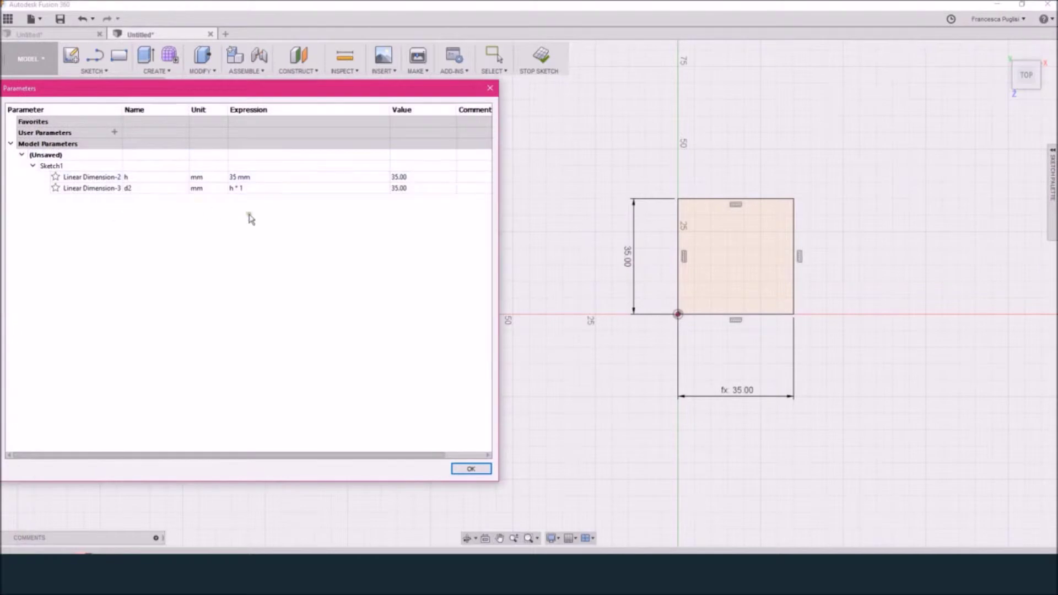
double_click(146, 189)
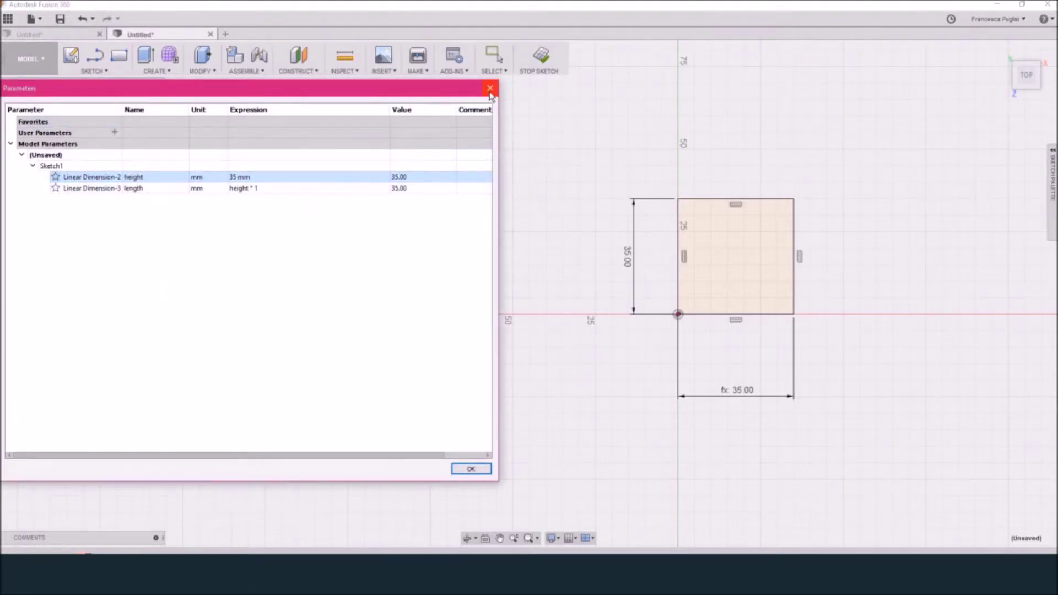
click(115, 132)
text(x)
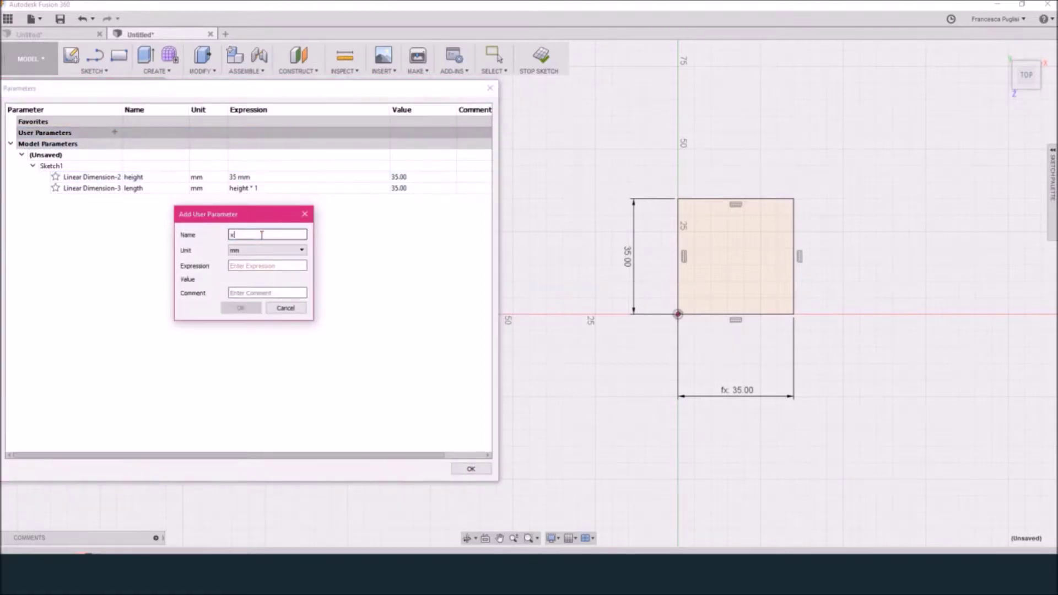
click(256, 255)
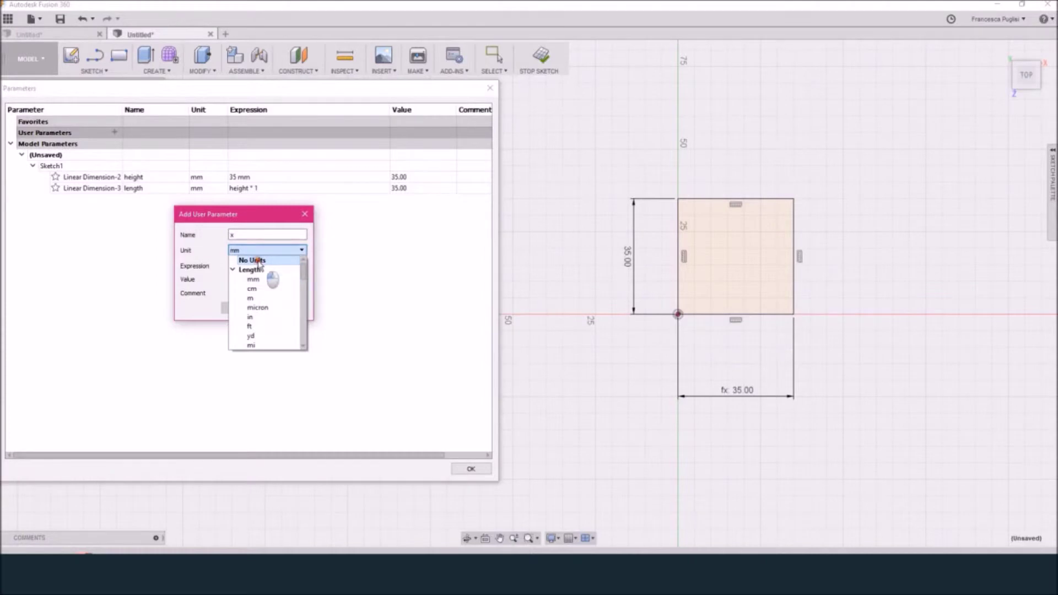
click(259, 261)
click(261, 267)
text(1)
key(Tab)
text(control value)
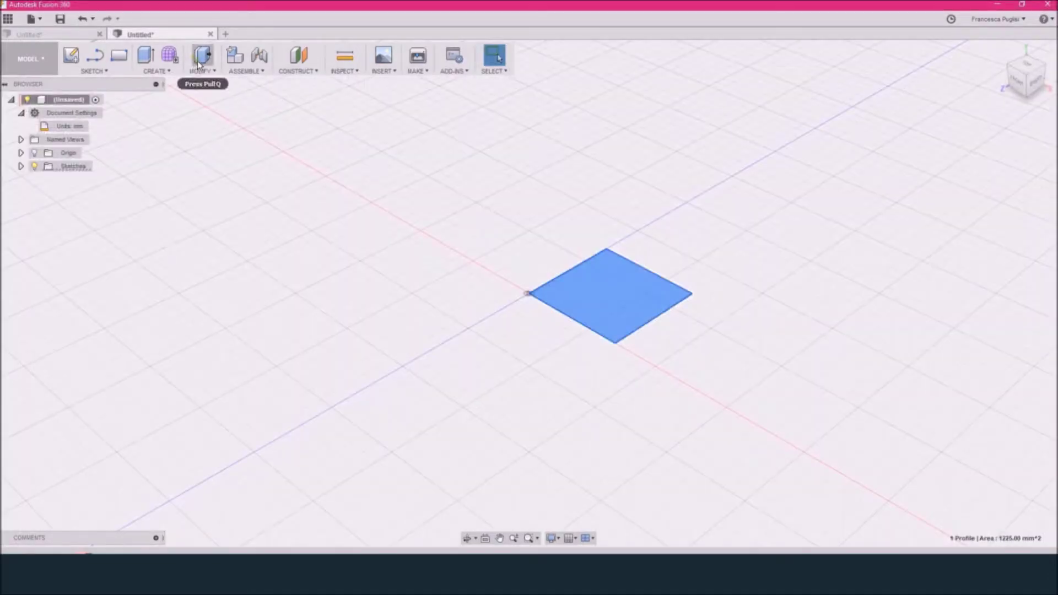
click(199, 63)
Extrude the square profile 5 mm as a new body and start a sketch on its top face
click(205, 87)
key(e)
click(1012, 223)
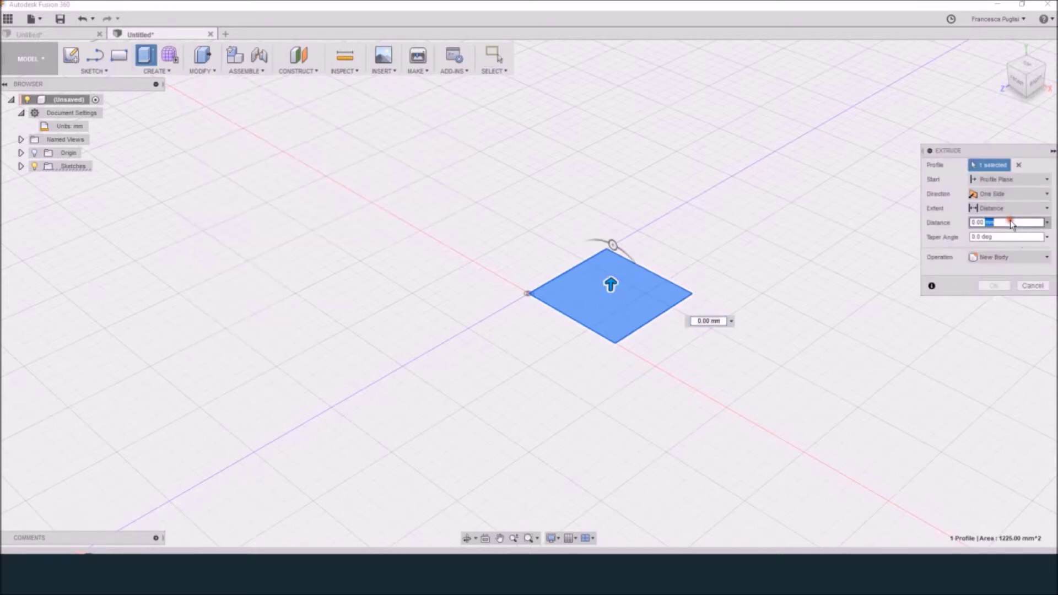
triple_click(1012, 223)
text(5)
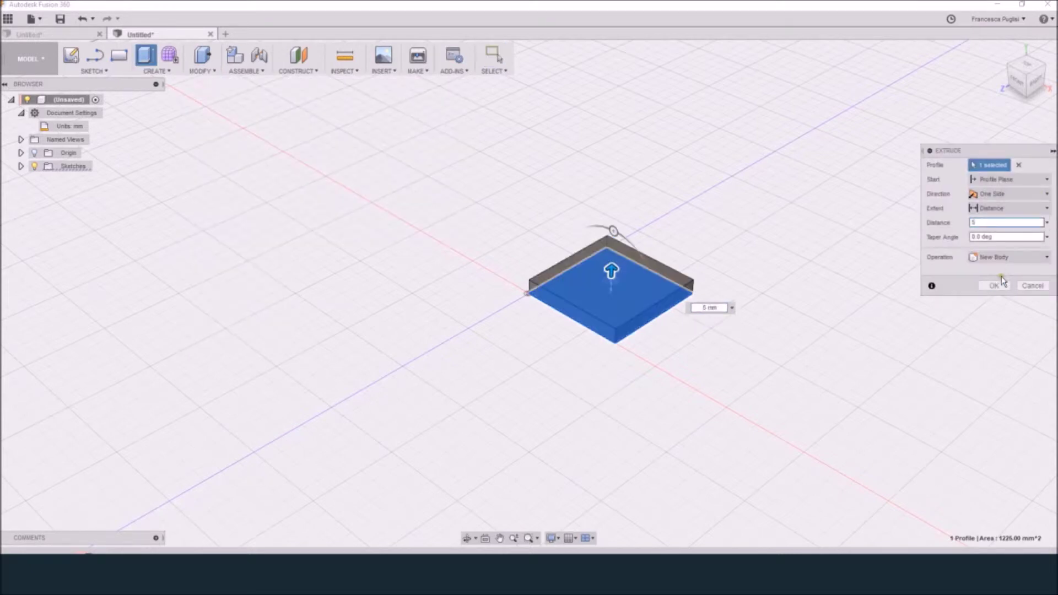
click(997, 285)
click(591, 282)
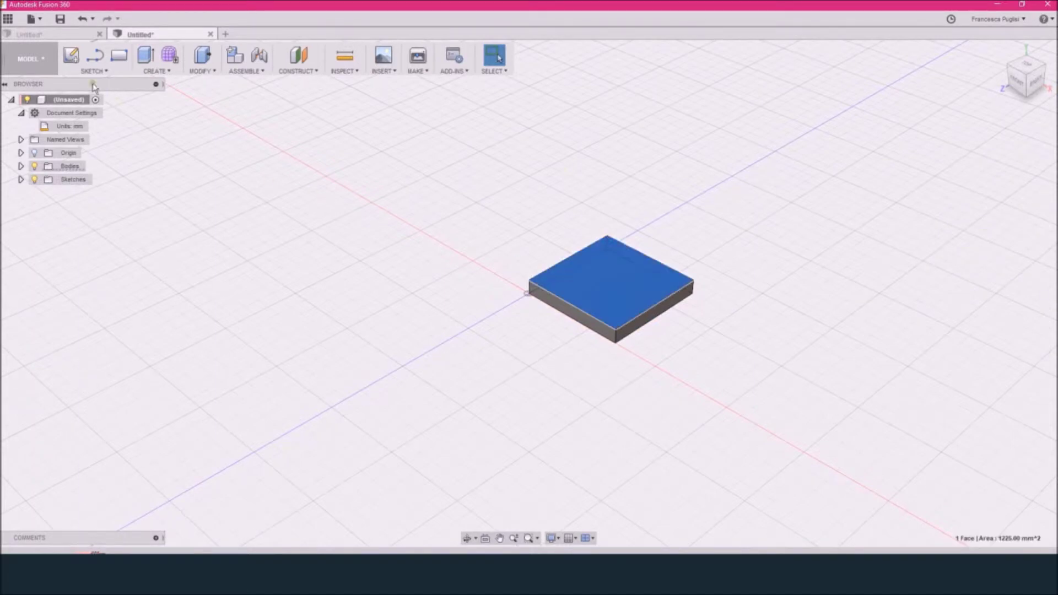
click(70, 56)
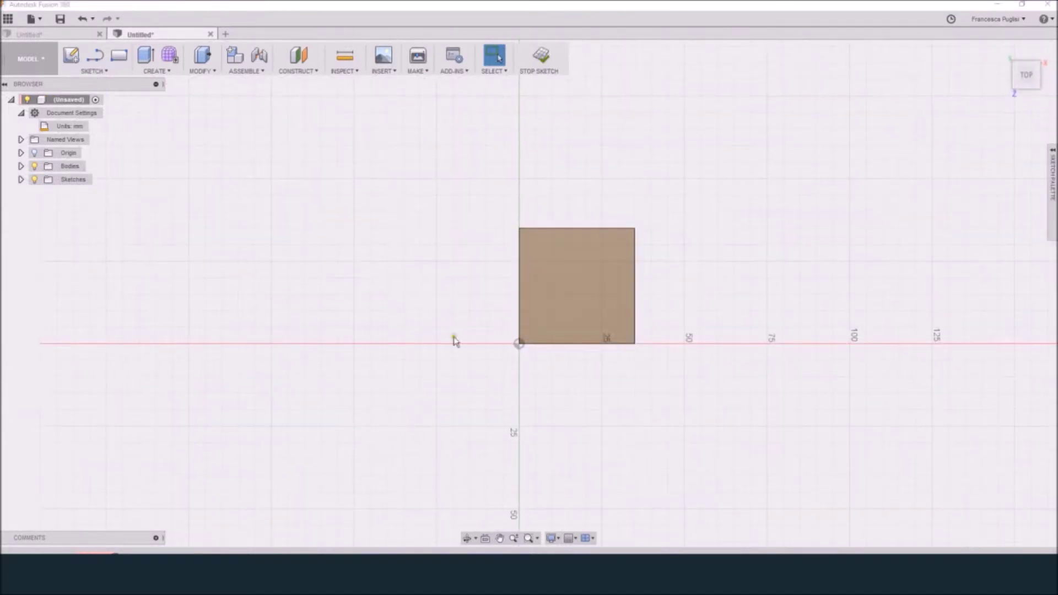
With Construction on, draw a 17.50 mm horizontal construction line from the origin
click(95, 55)
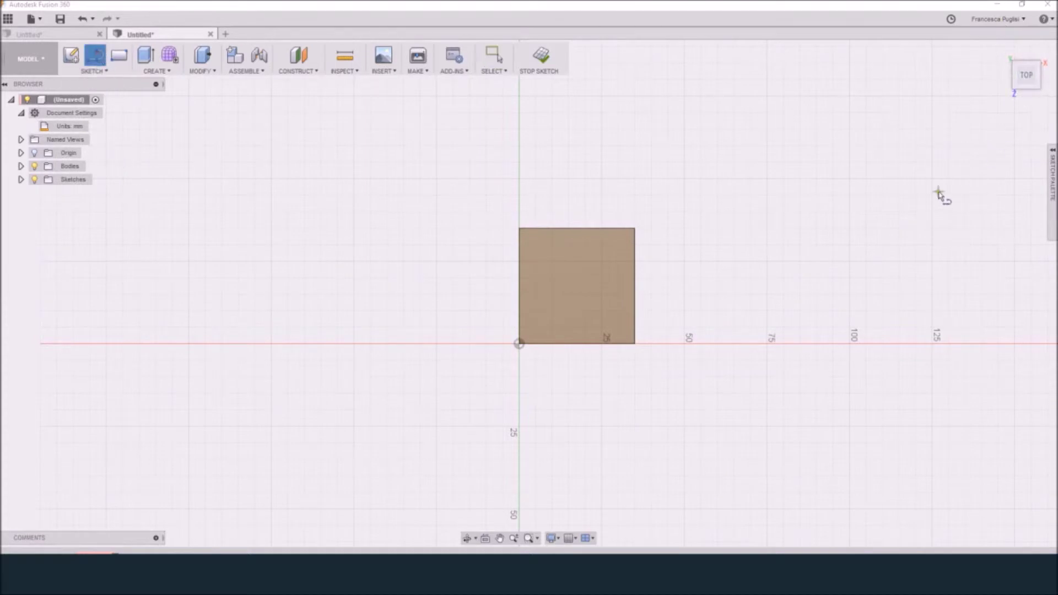
click(1053, 152)
click(990, 179)
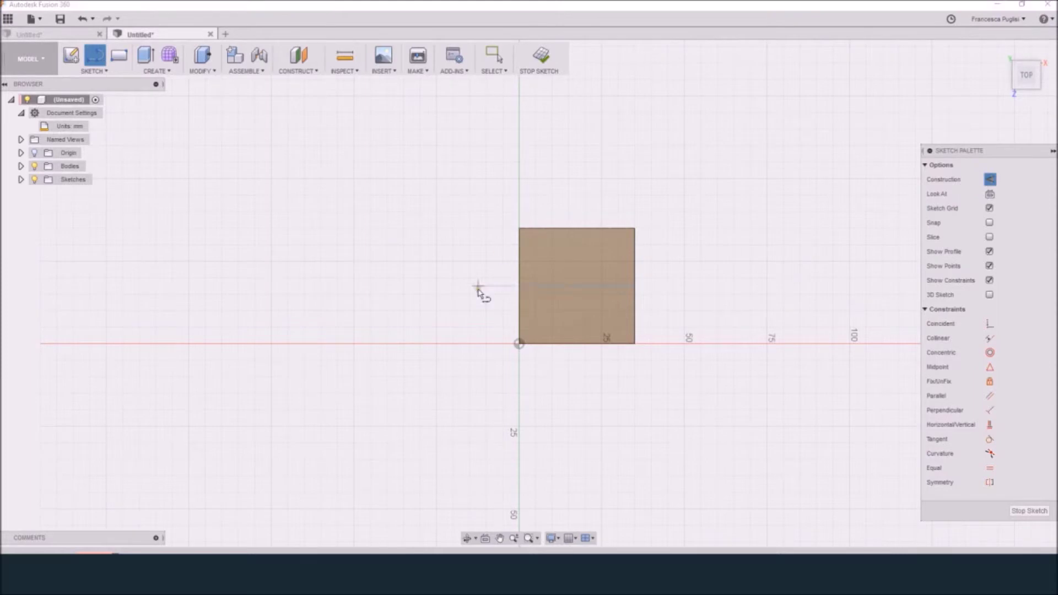
click(519, 344)
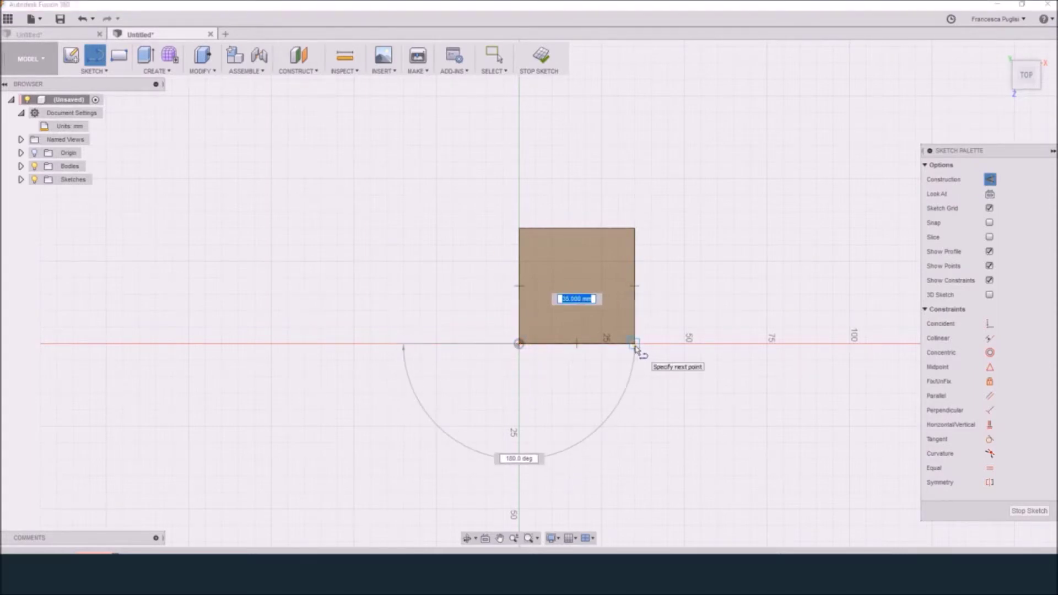
text(1)
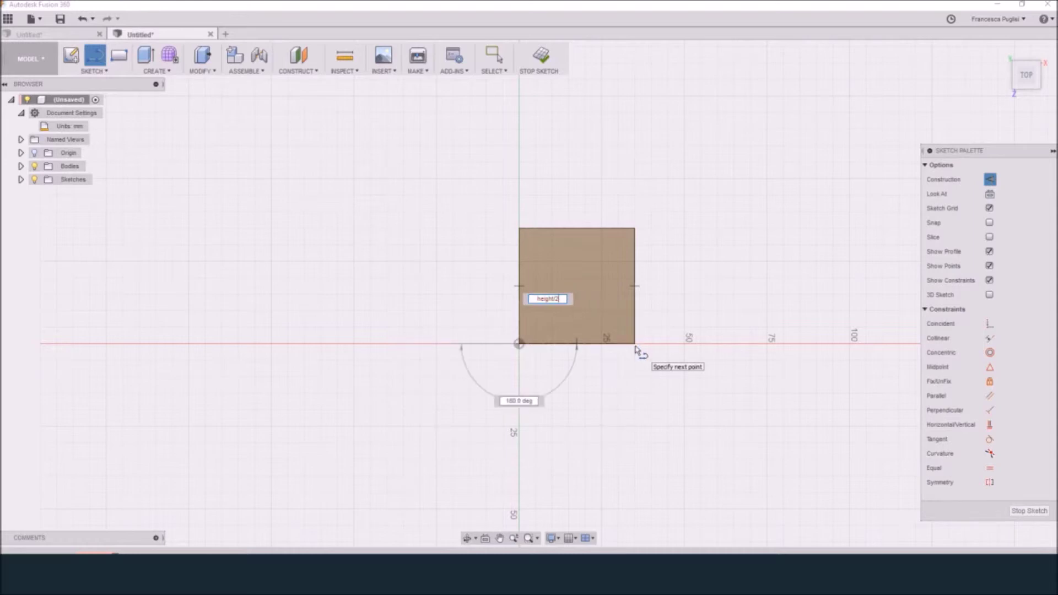
key(Tab)
key(Tab)
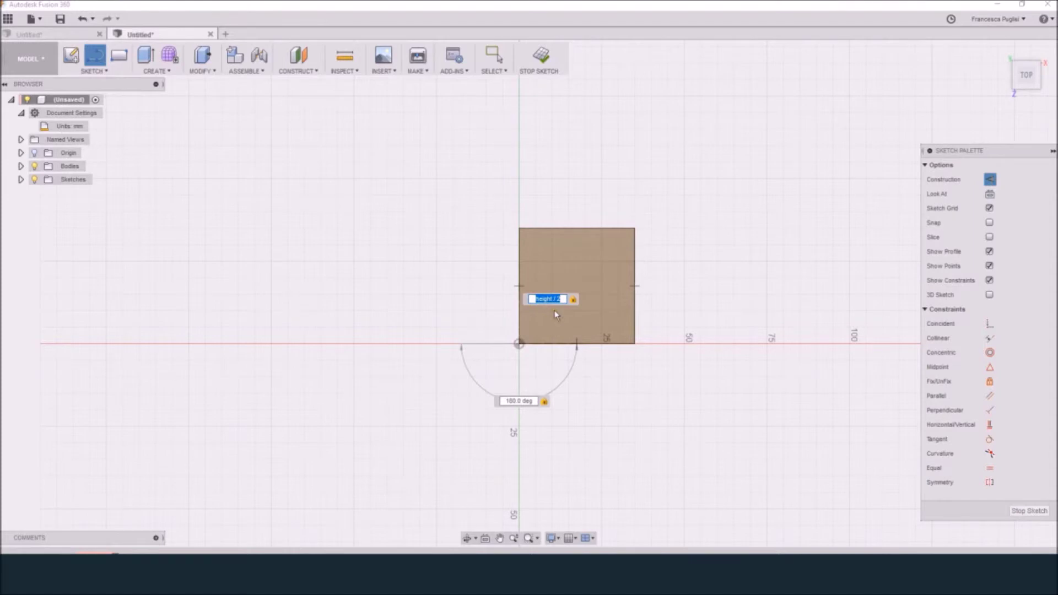
key(Return)
key(Escape)
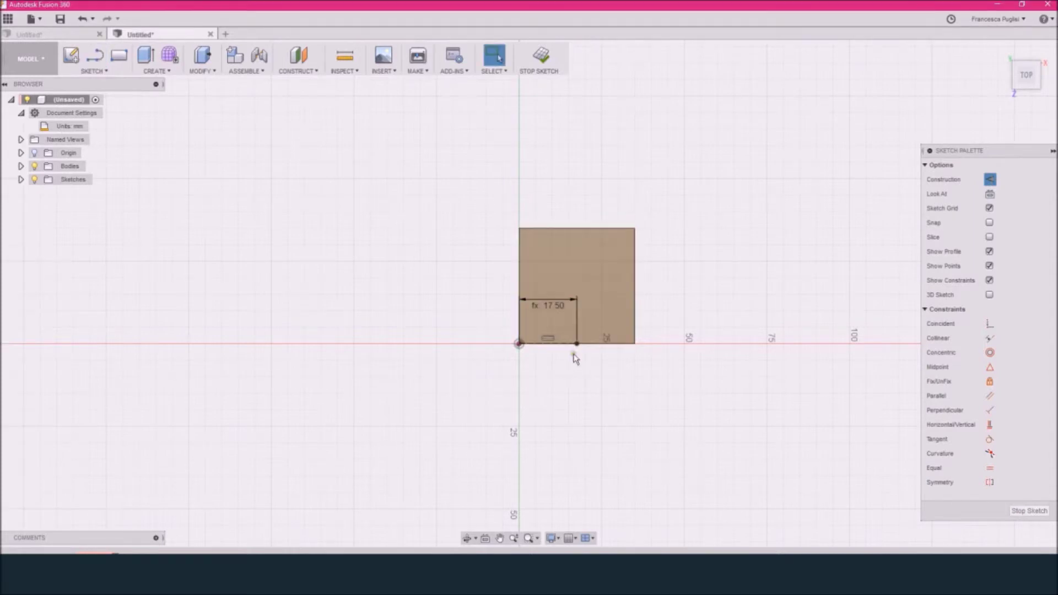
scroll(595, 356, up, 2)
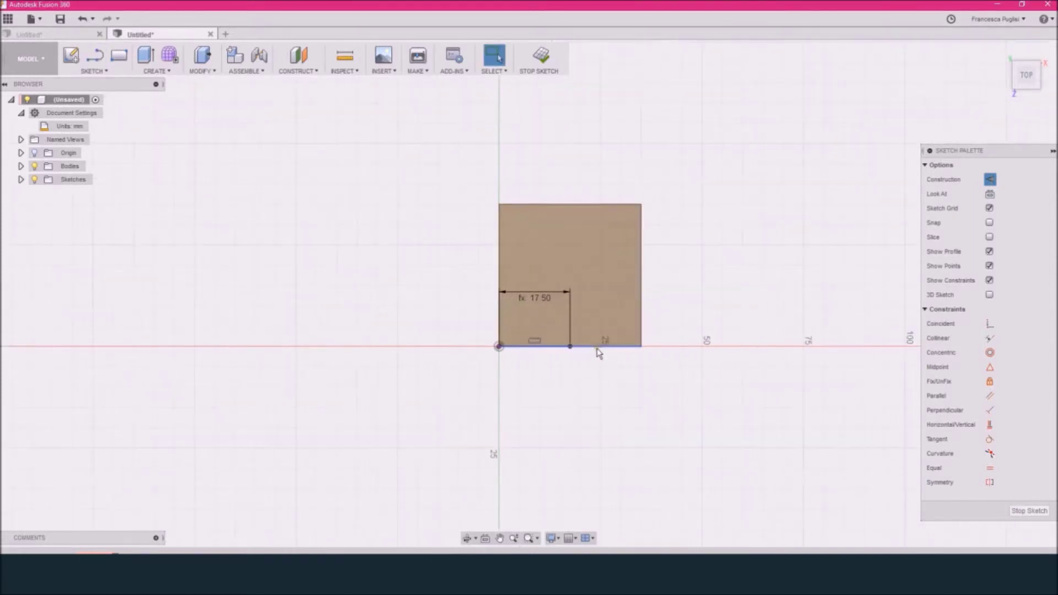
scroll(599, 354, up, 3)
Add a vertical construction line of height/2 (17.50 mm) from its end to the plate centre
key(l)
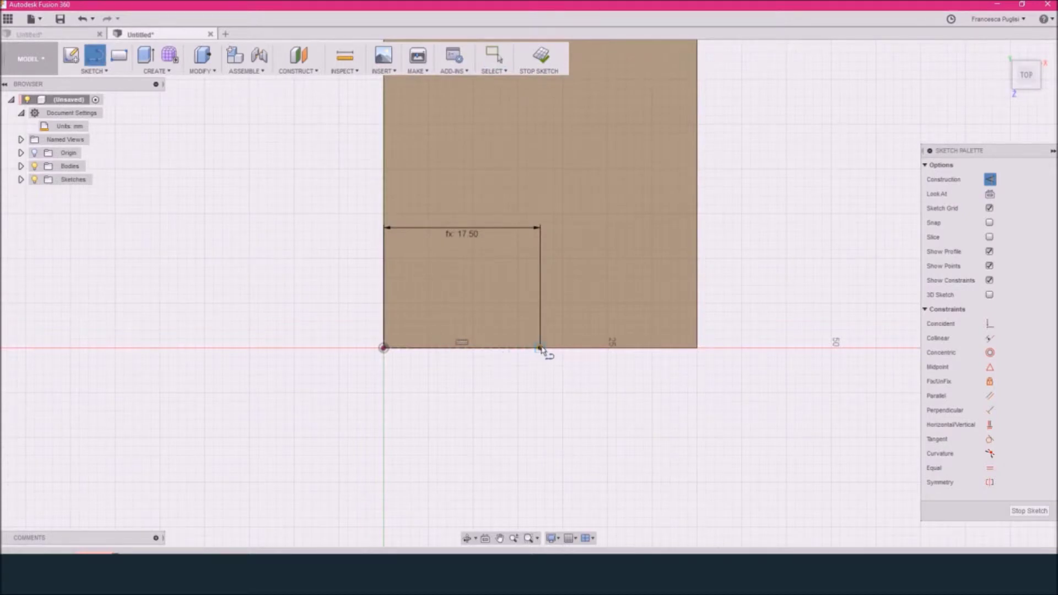
click(540, 348)
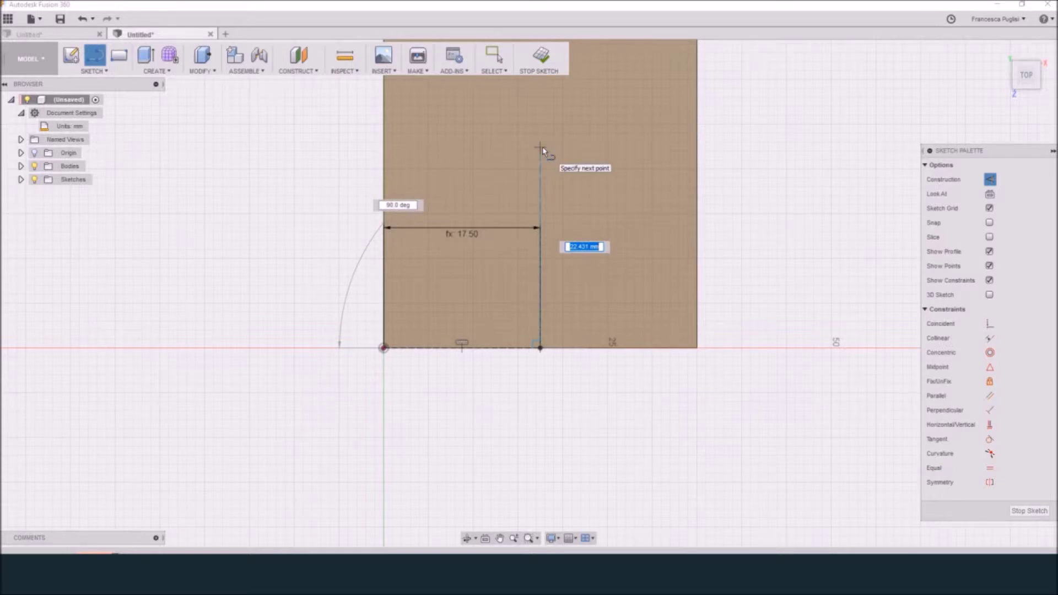
text(height )
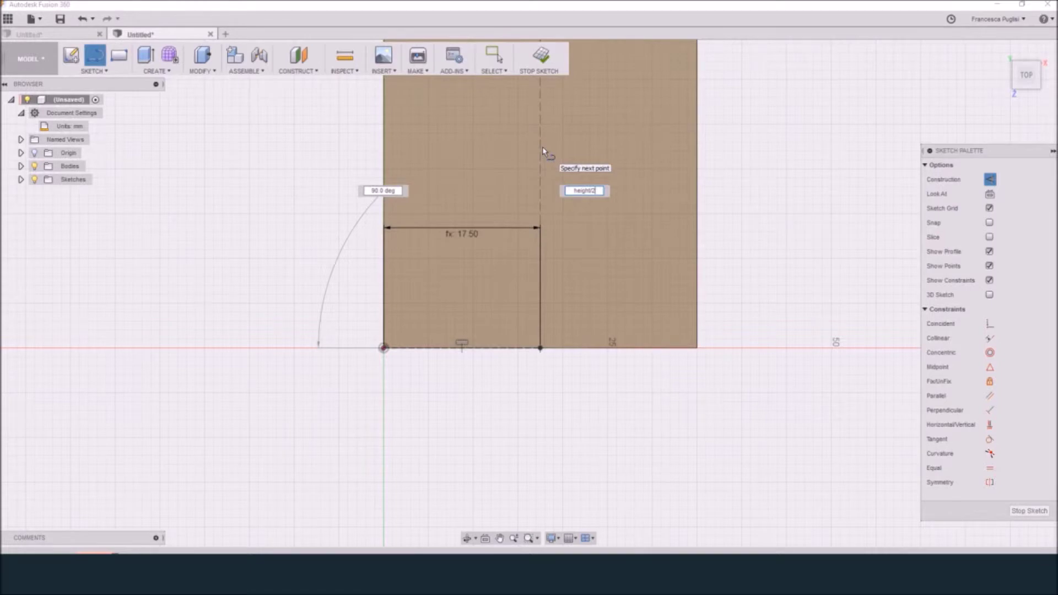
text(/ 2)
key(Tab)
key(Tab)
key(Return)
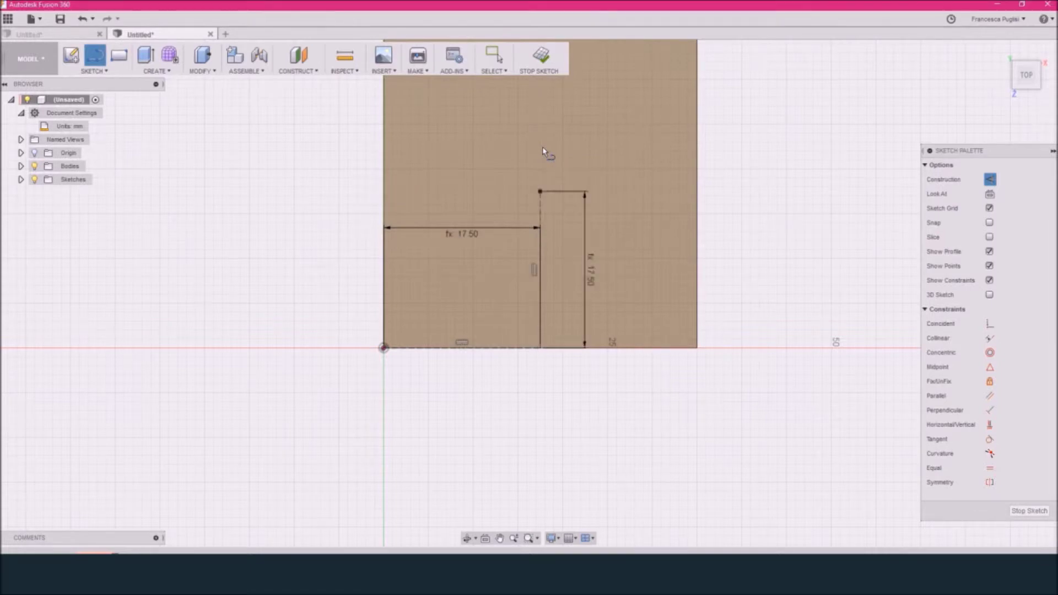
key(Escape)
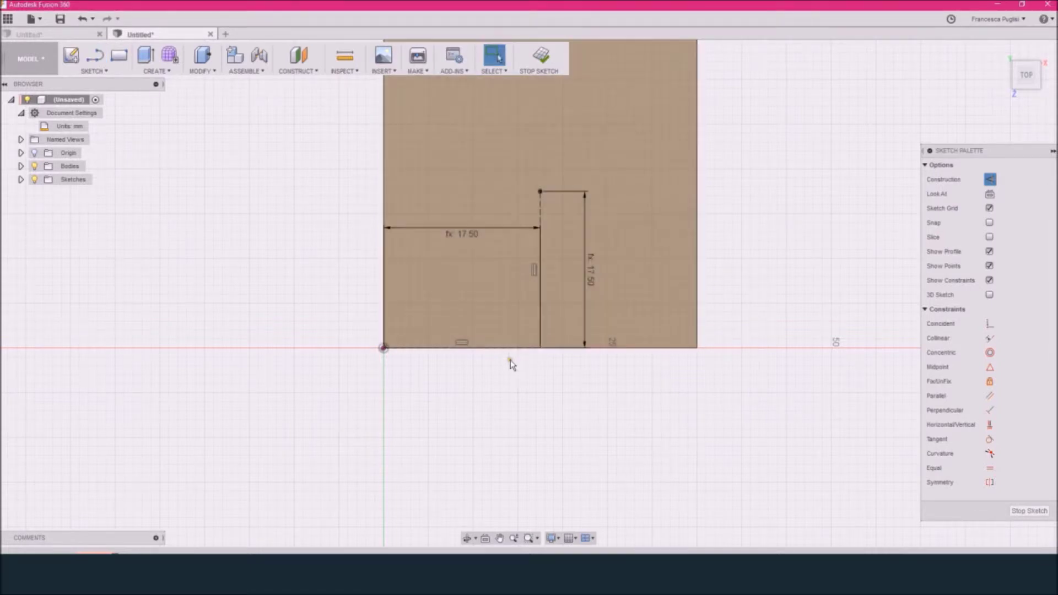
scroll(498, 368, up, 1)
scroll(586, 355, down, 1)
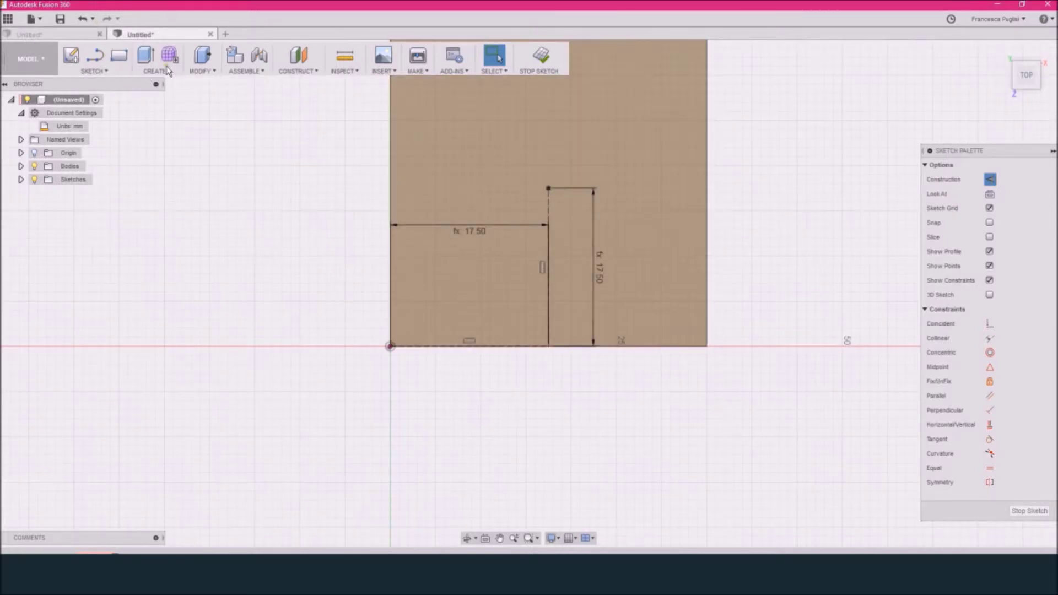
Draw a height/4 (8.75 mm) center-diameter circle at the reference point, make it solid, and finish the sketch
click(105, 72)
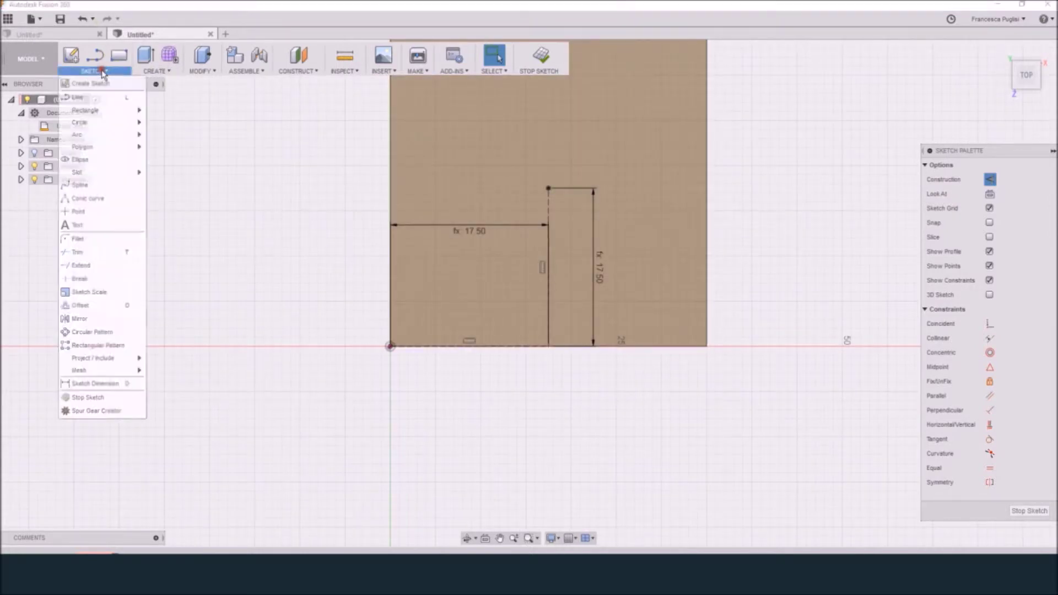
mouse_move(126, 130)
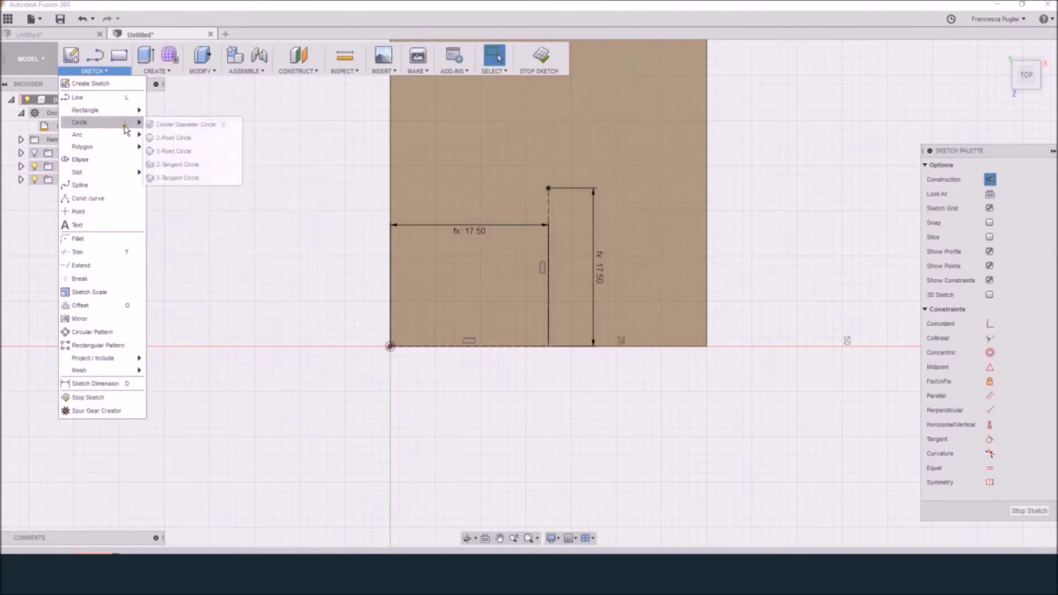
click(175, 127)
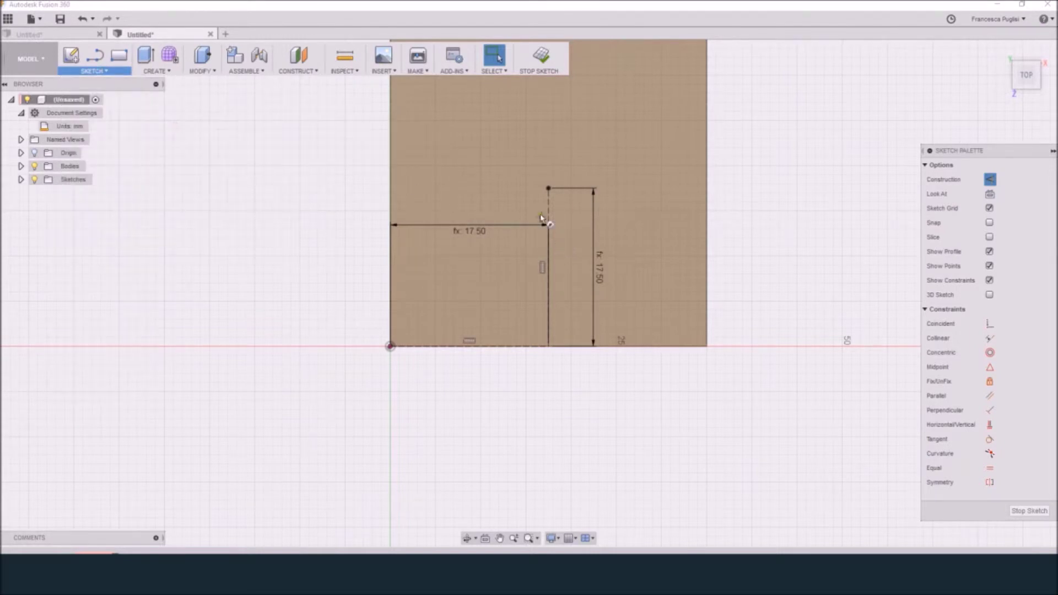
click(548, 188)
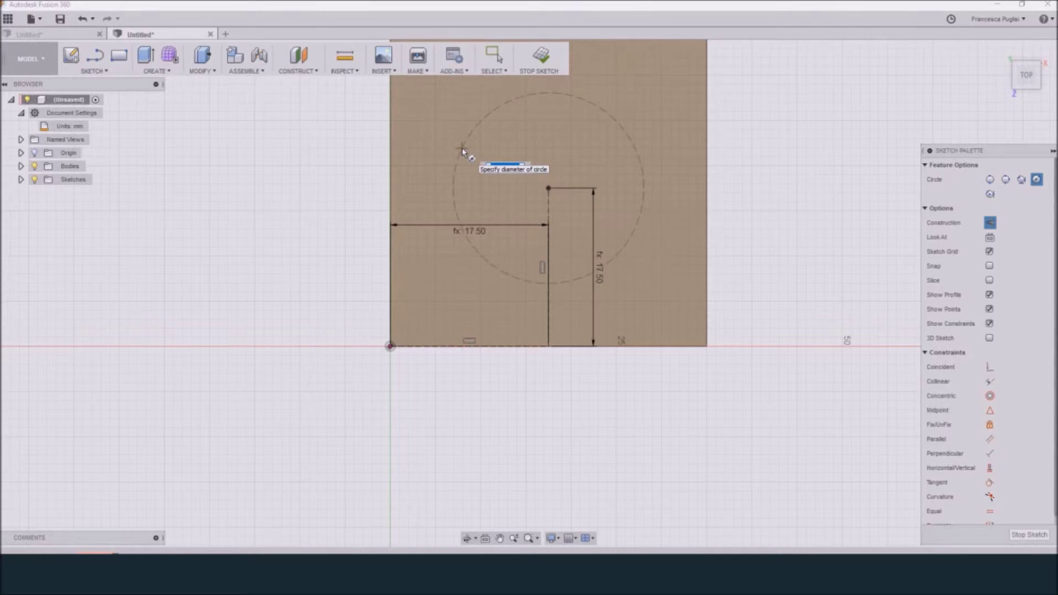
text(1)
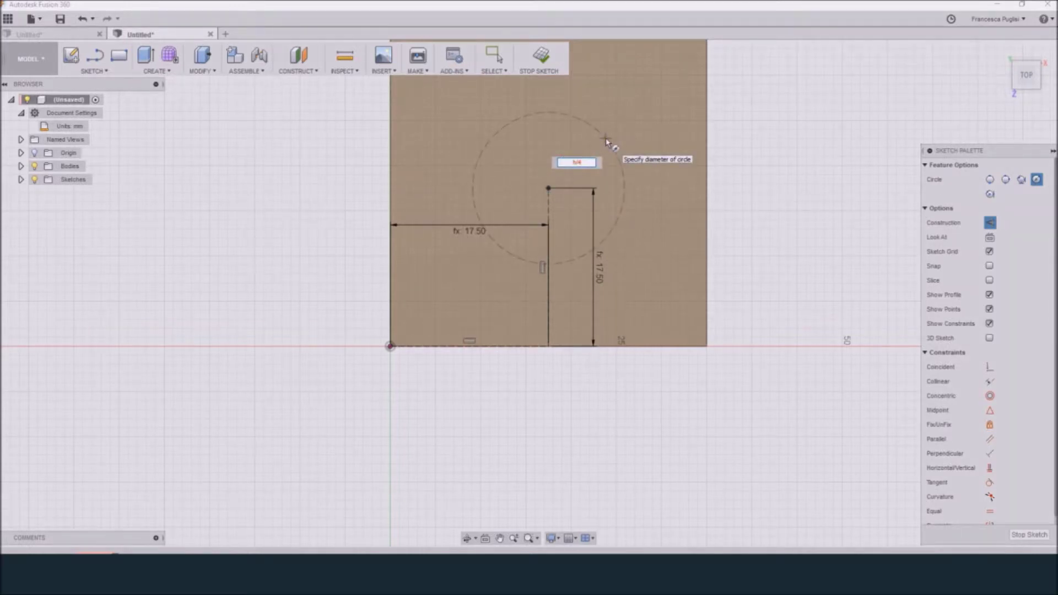
text(eight)
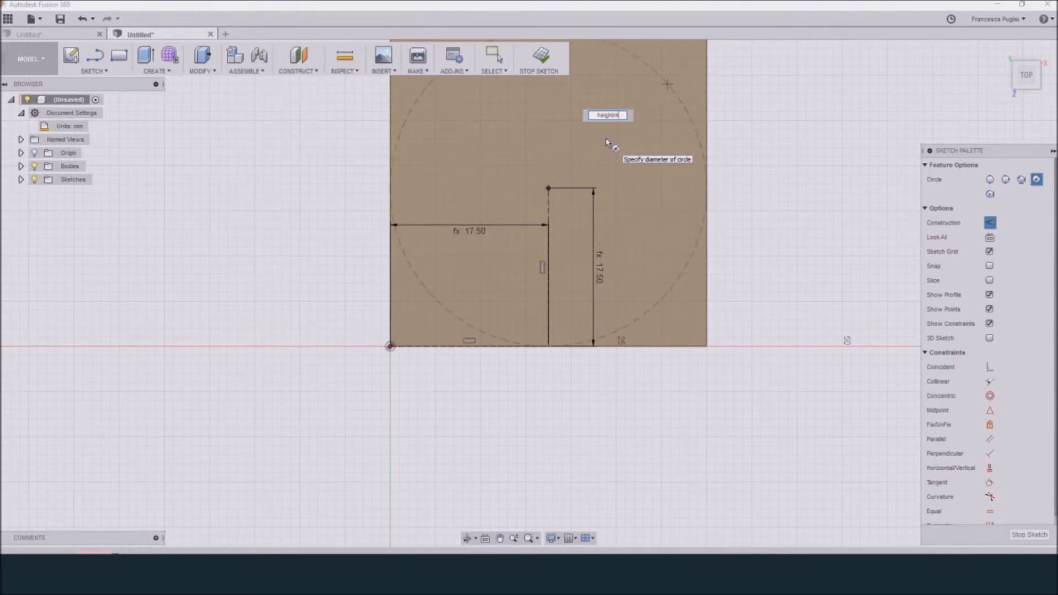
key(Return)
key(Escape)
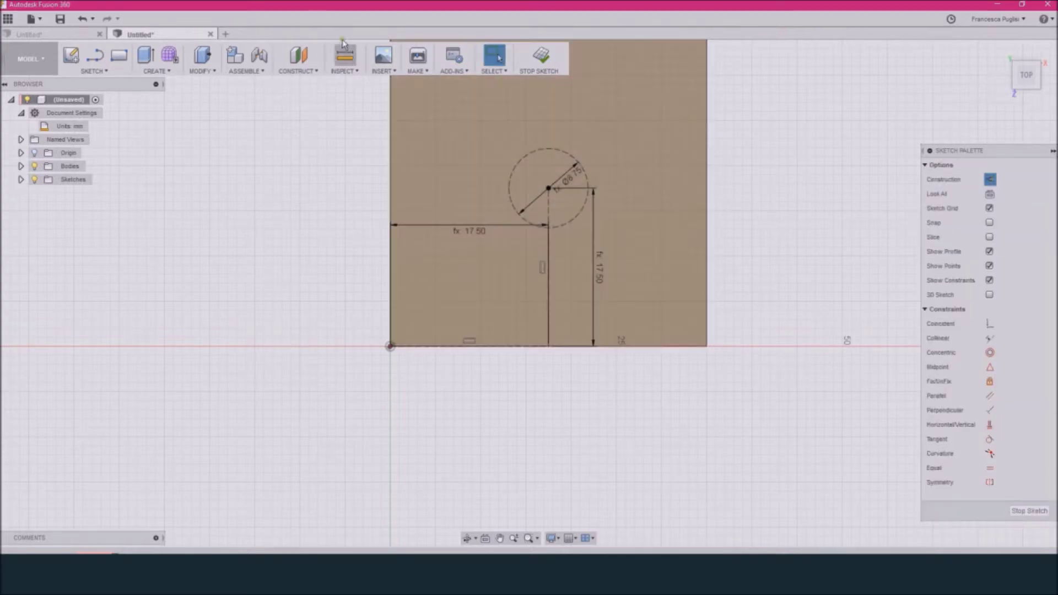
click(557, 151)
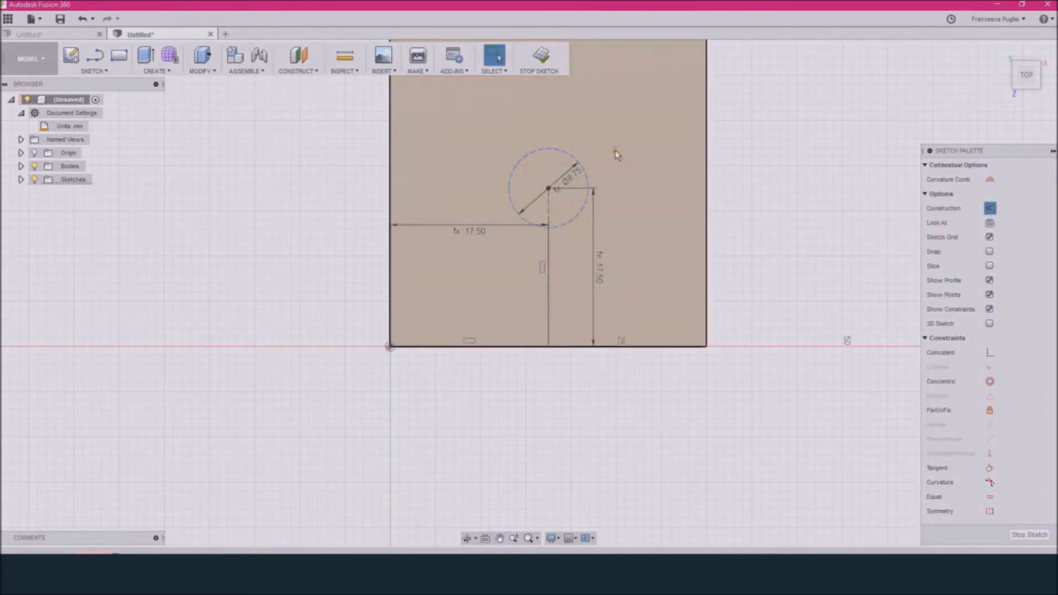
click(990, 208)
click(542, 55)
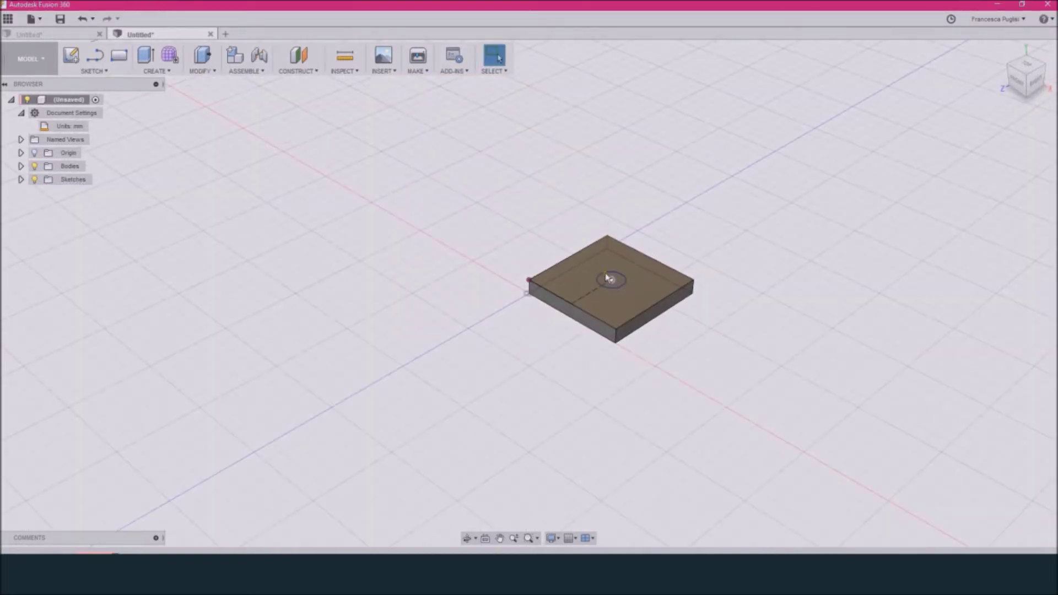
Extrude-cut the circle profile with extent All, boring an 8.75 mm hole through the plate
scroll(612, 281, up, 5)
click(609, 260)
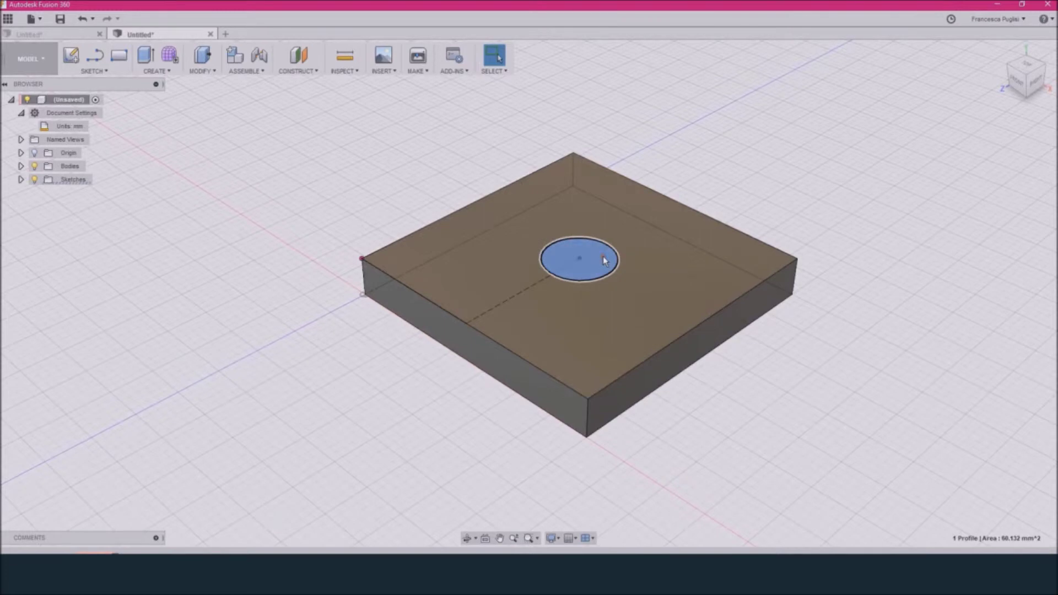
right_click(609, 259)
click(641, 241)
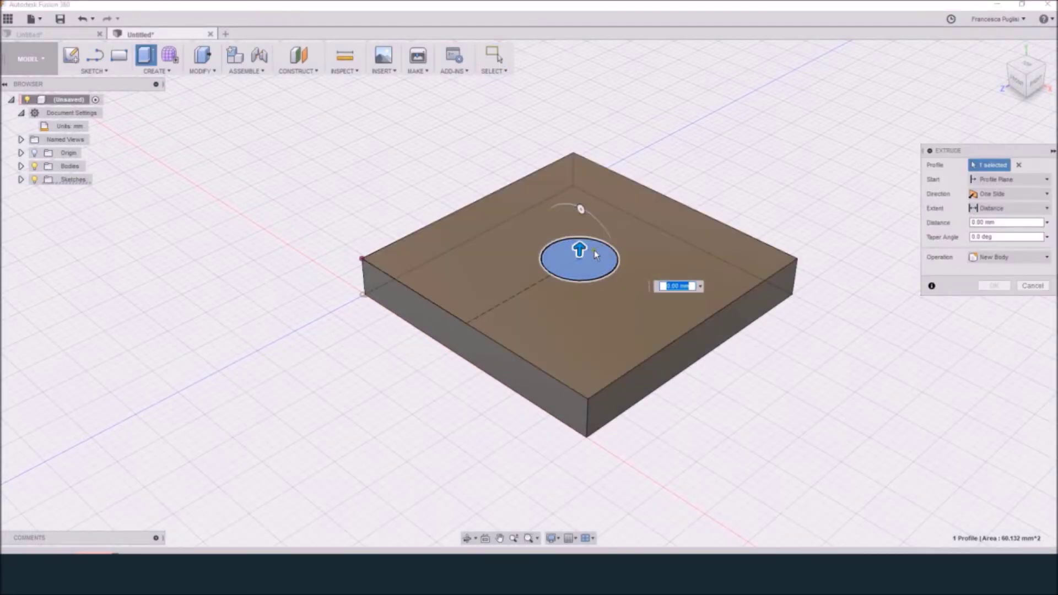
drag(582, 250, 578, 345)
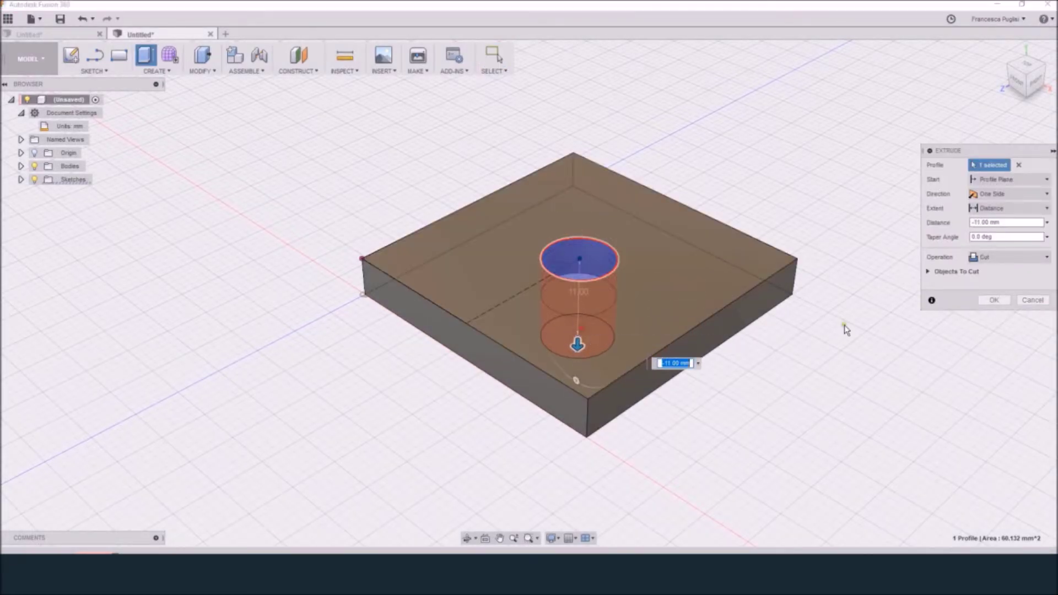
click(1002, 209)
click(1001, 248)
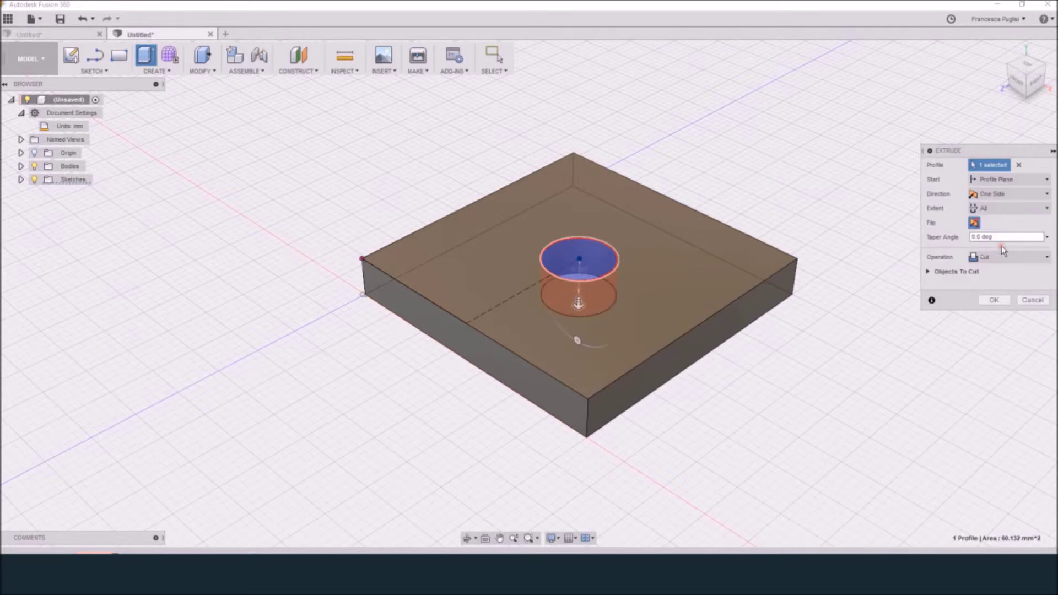
click(995, 301)
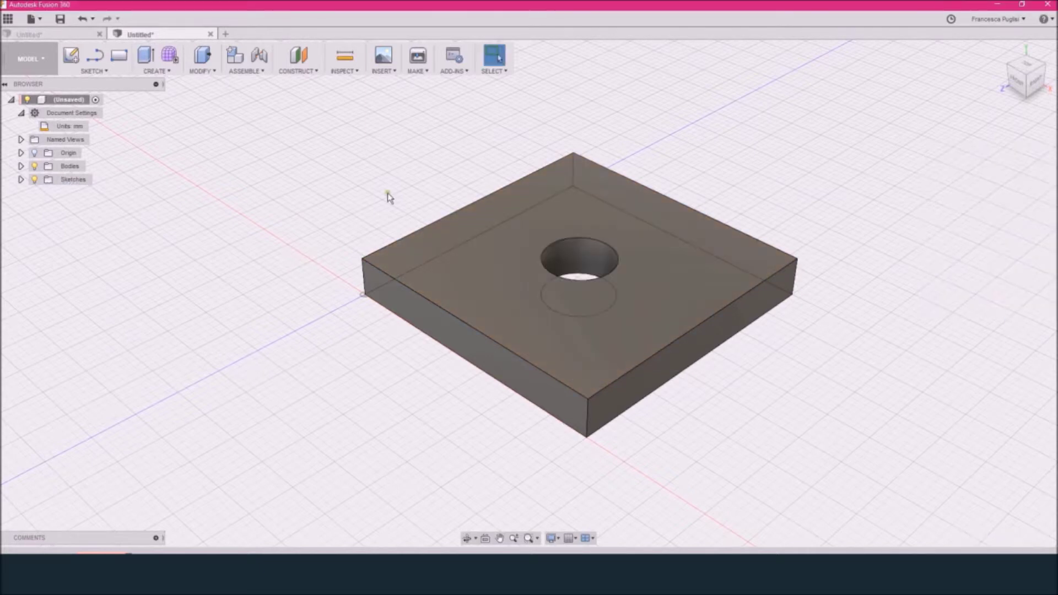
In Change Parameters, expand Extrude1, Sketch2 and Extrude2 and rename the plate depth to thickness
click(201, 71)
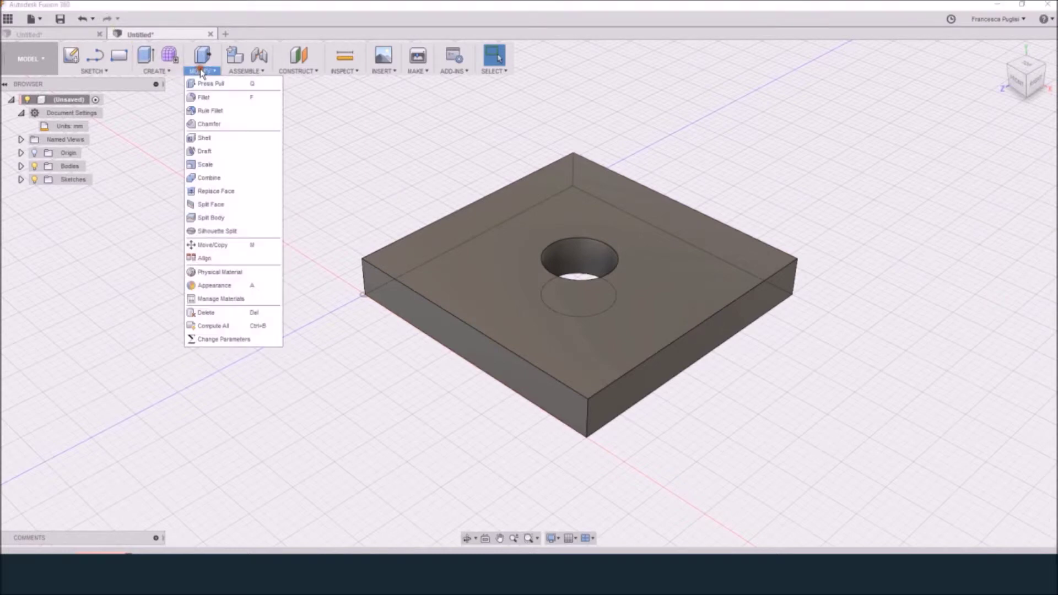
click(223, 339)
click(33, 276)
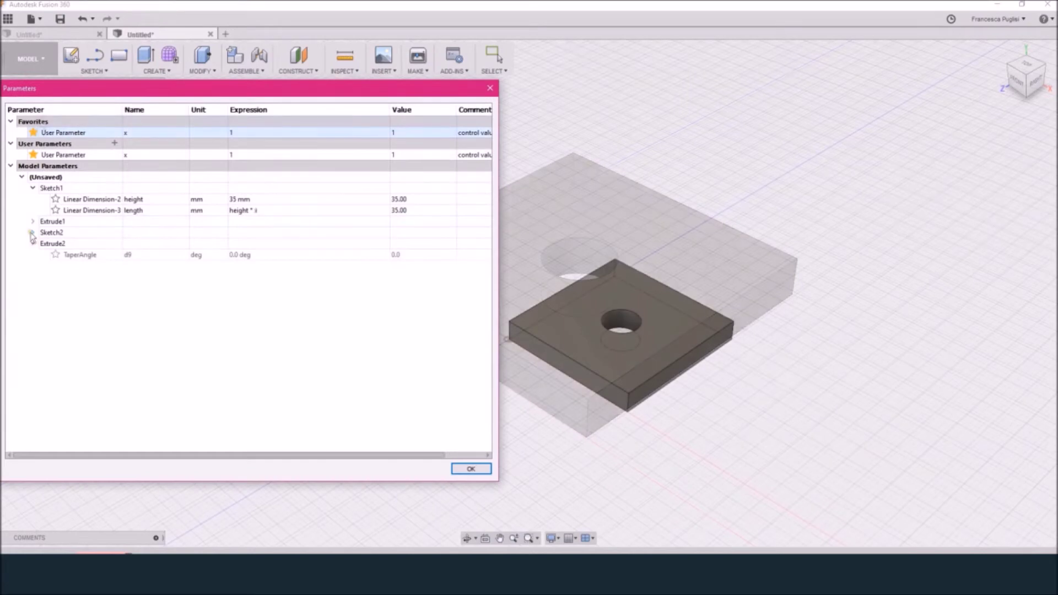
click(32, 232)
click(33, 221)
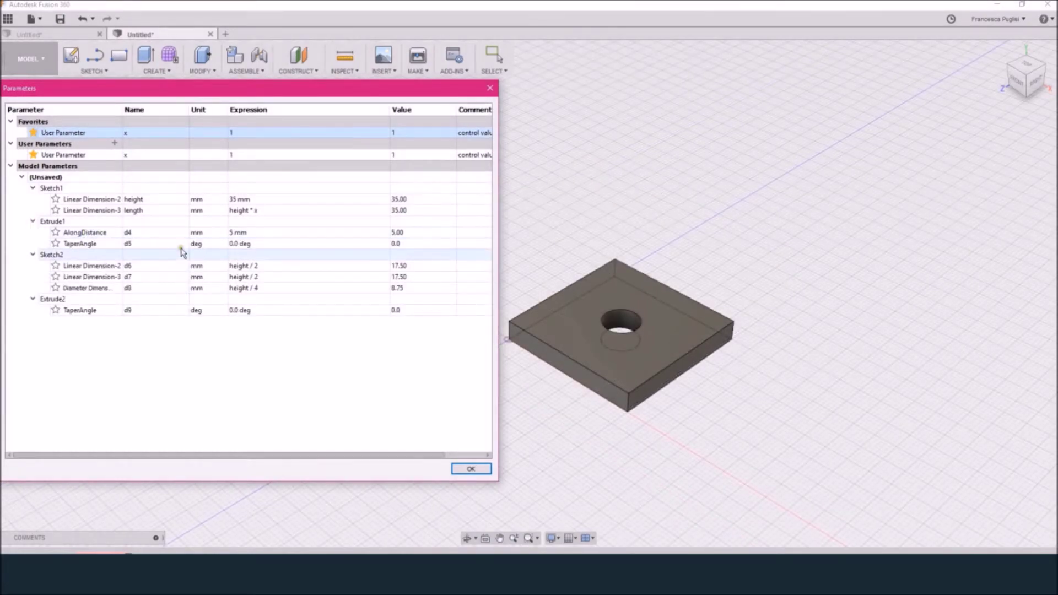
click(245, 234)
click(181, 232)
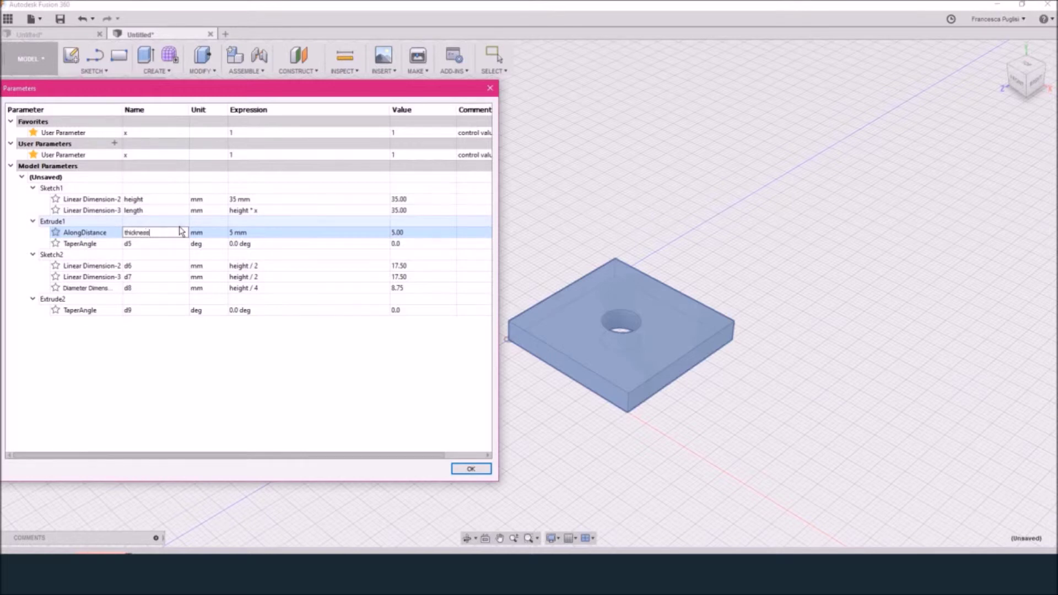
key(Return)
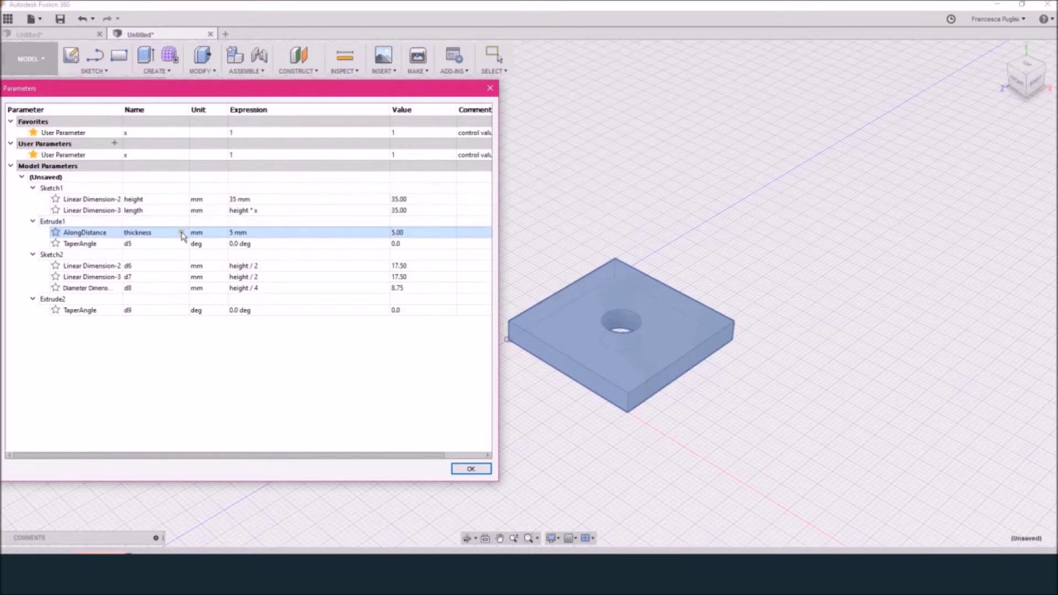
Rename the hole dimensions d6, d7 and d8 to ref_hole01, ref_hole02 and diam_hole
double_click(170, 270)
text(ref_hole01)
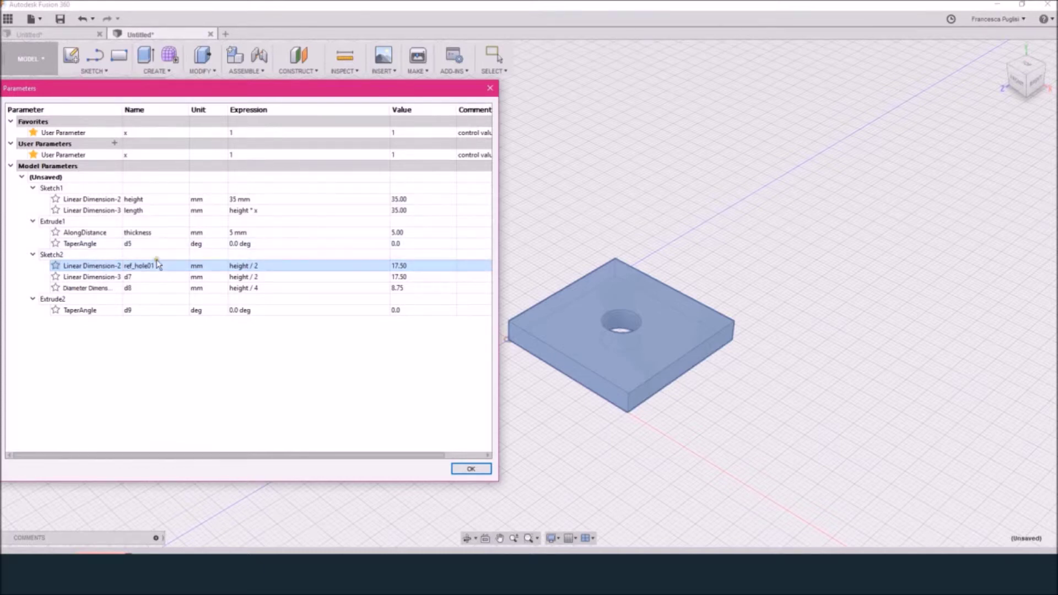
double_click(150, 277)
text(ref)
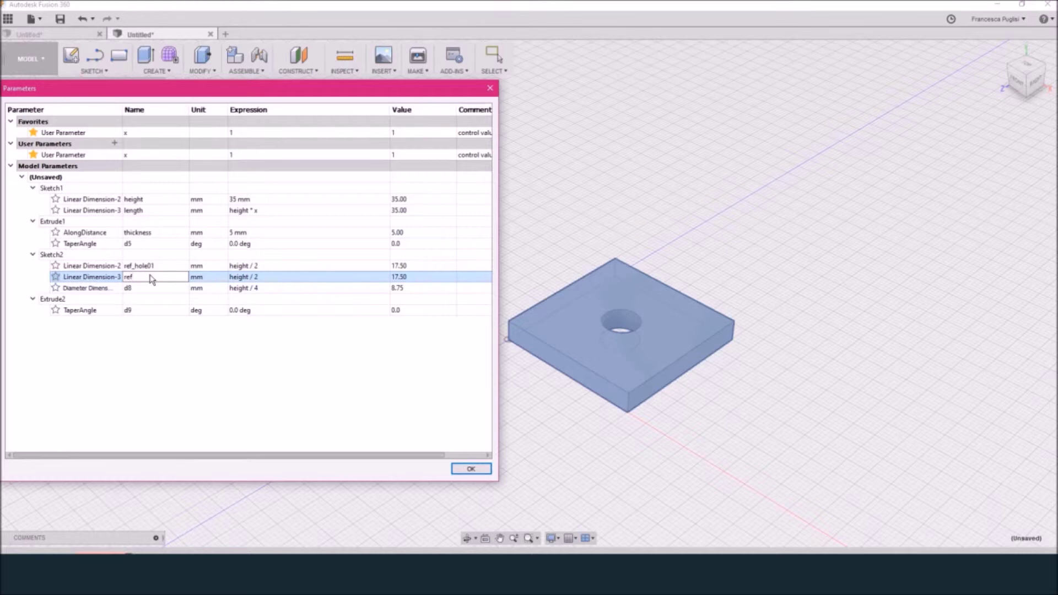
text(_hole02)
double_click(135, 289)
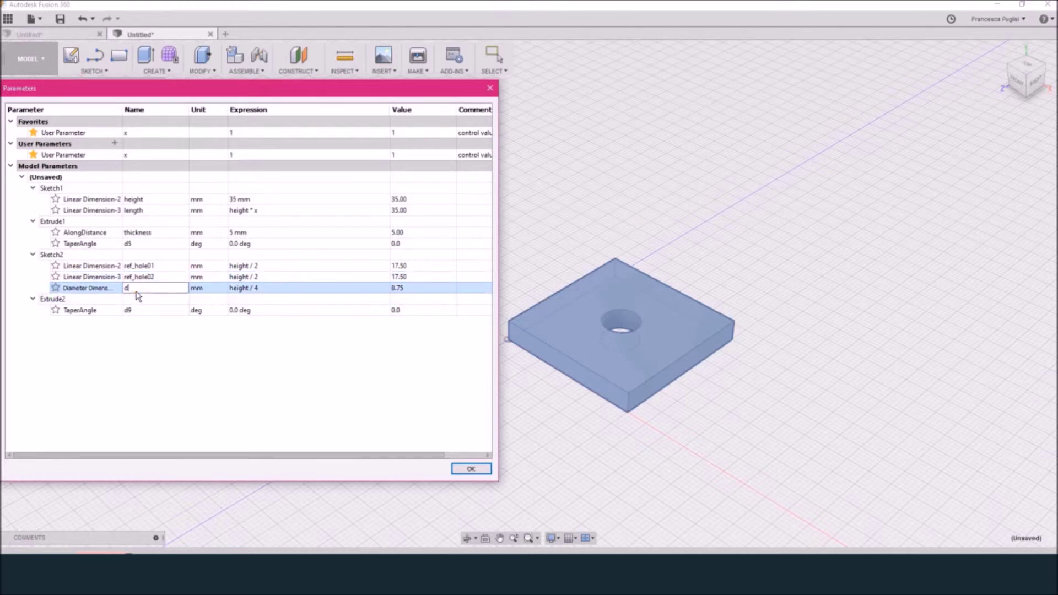
text(diam_hole)
key(Return)
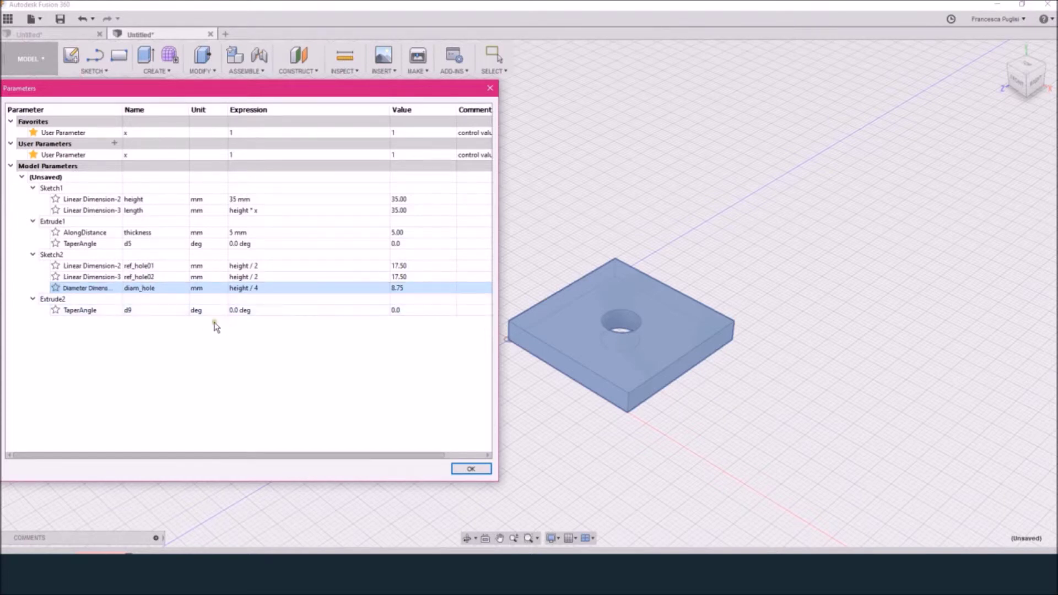
Change user parameter x's expression to 2, stretching the plate to 70 mm long
click(471, 469)
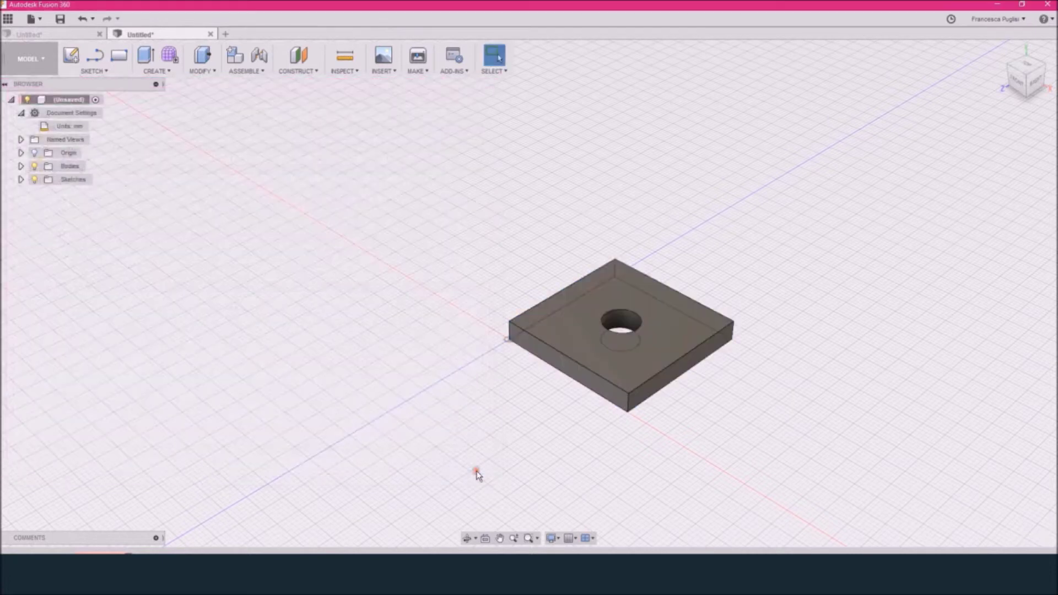
click(201, 72)
click(237, 340)
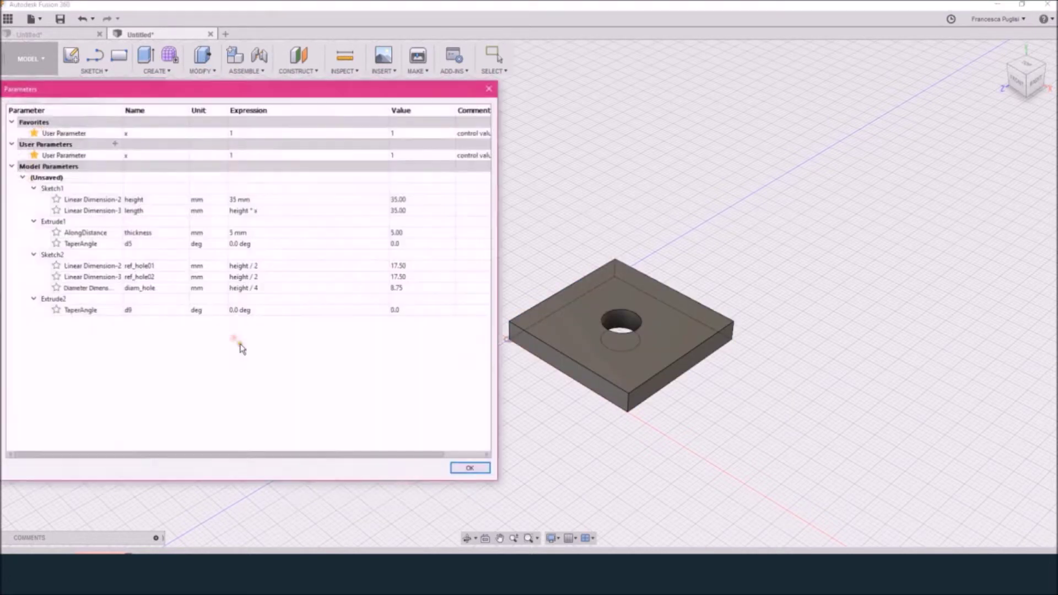
double_click(237, 132)
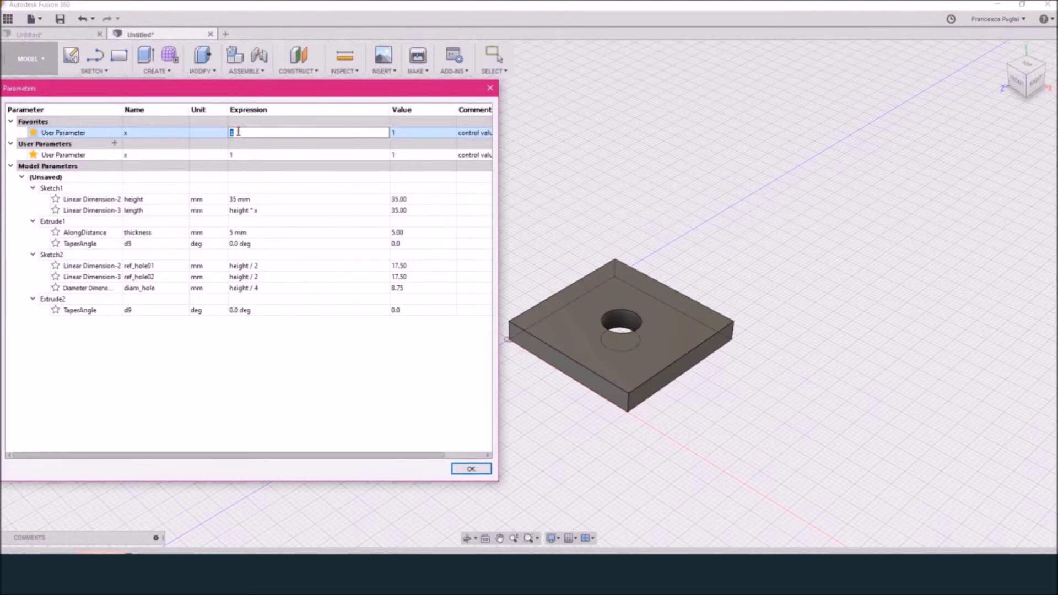
key(Return)
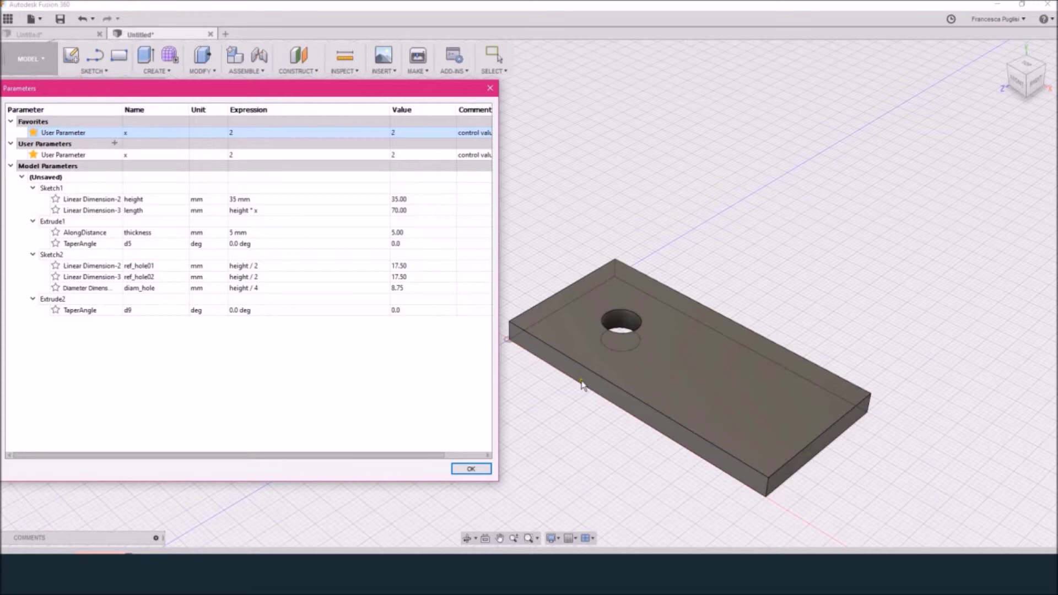
click(472, 469)
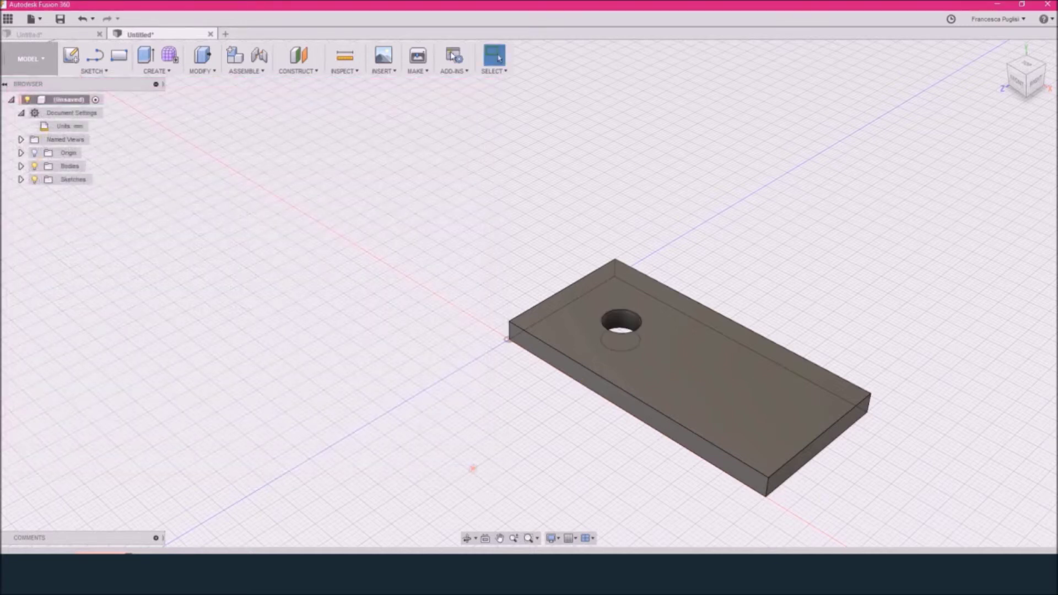
Start a rectangular pattern of the hole face along the plate's long top edge, measured by spacing
click(202, 72)
click(156, 71)
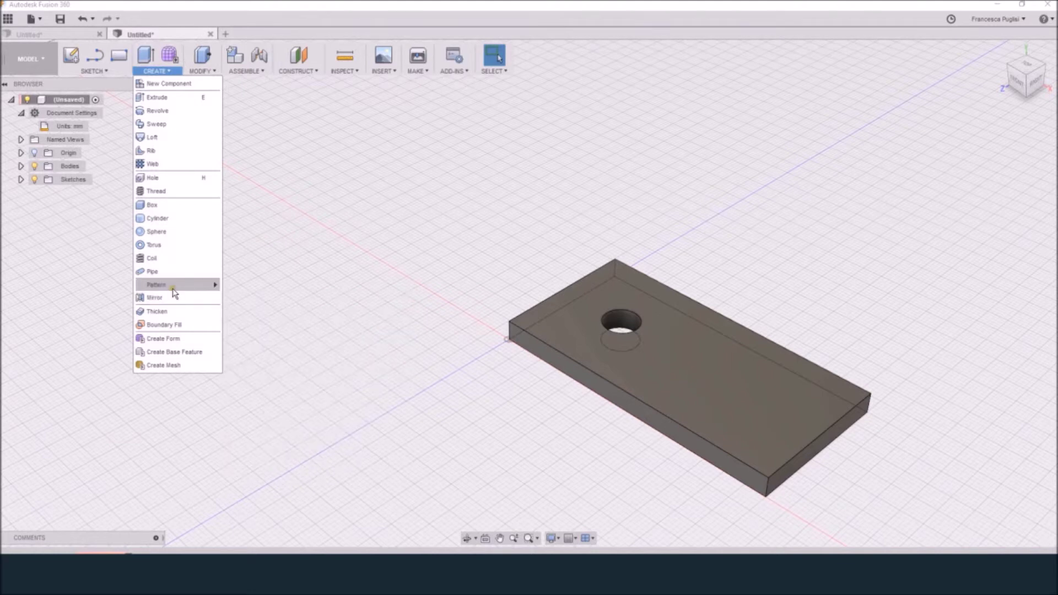
mouse_move(174, 293)
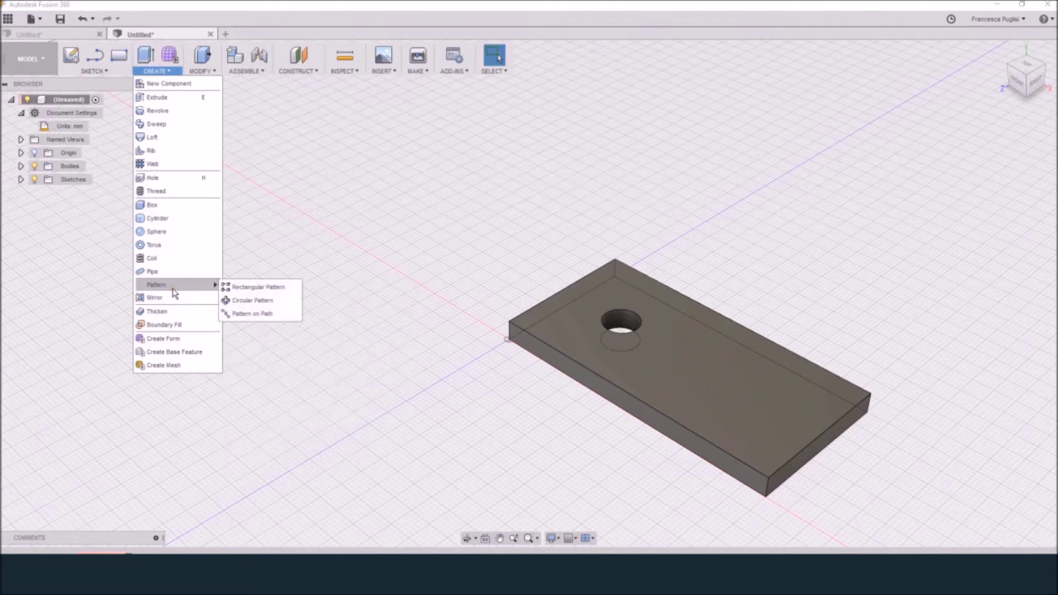
click(241, 289)
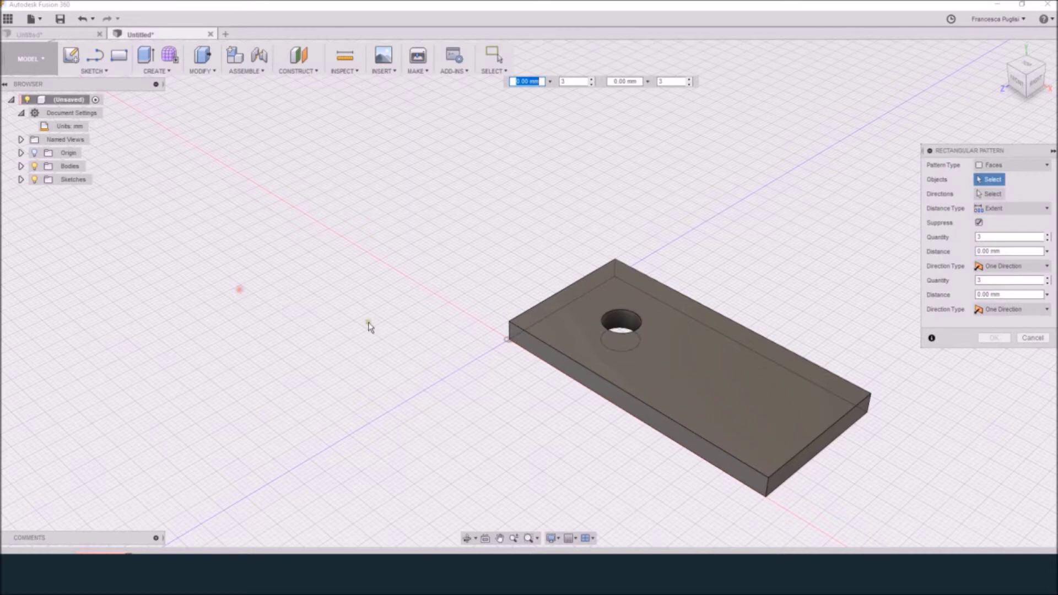
click(621, 322)
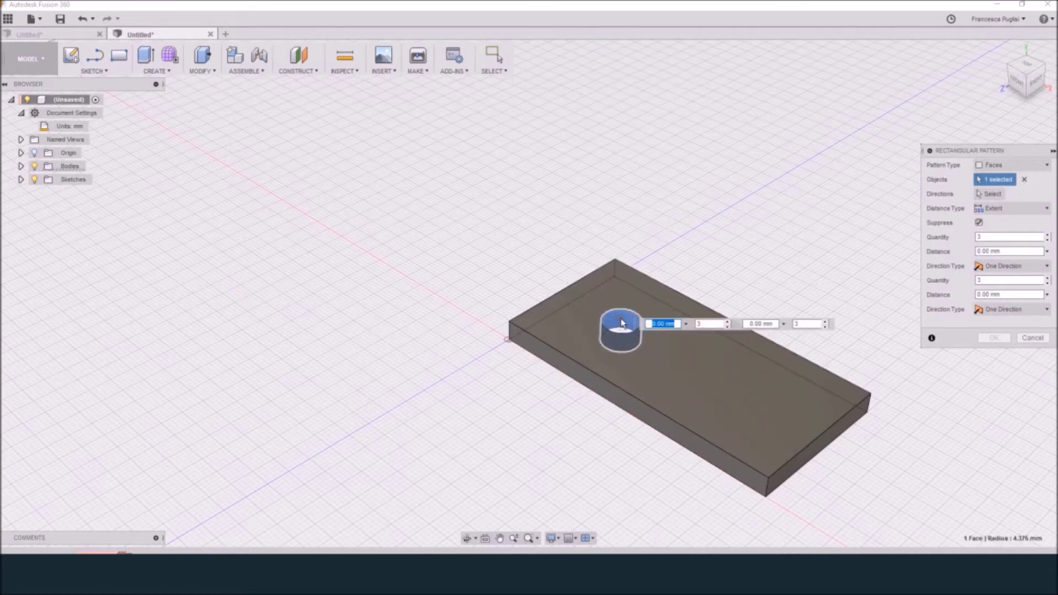
click(1001, 209)
click(1000, 237)
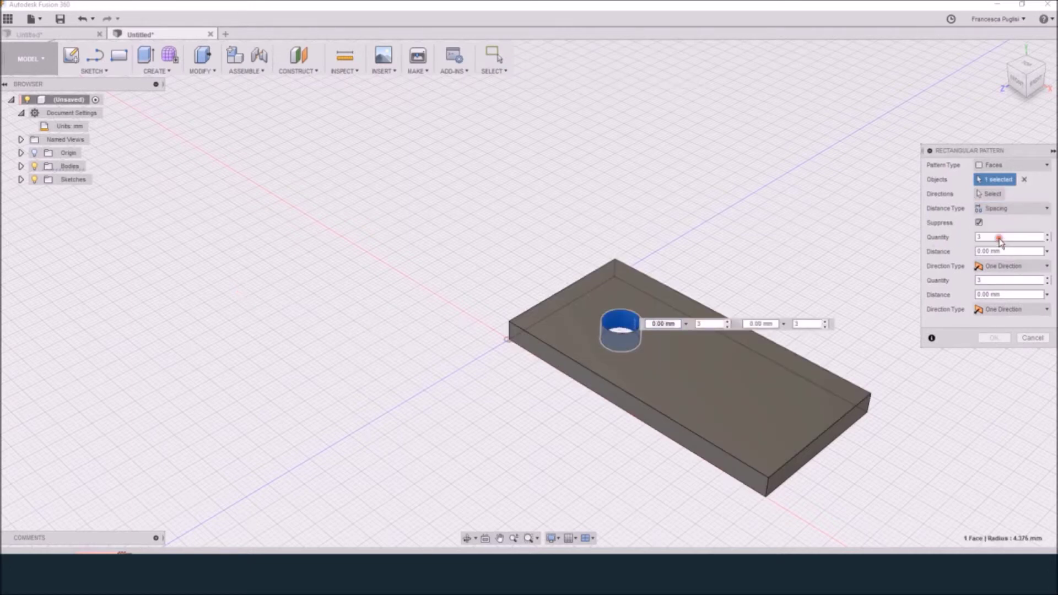
click(991, 194)
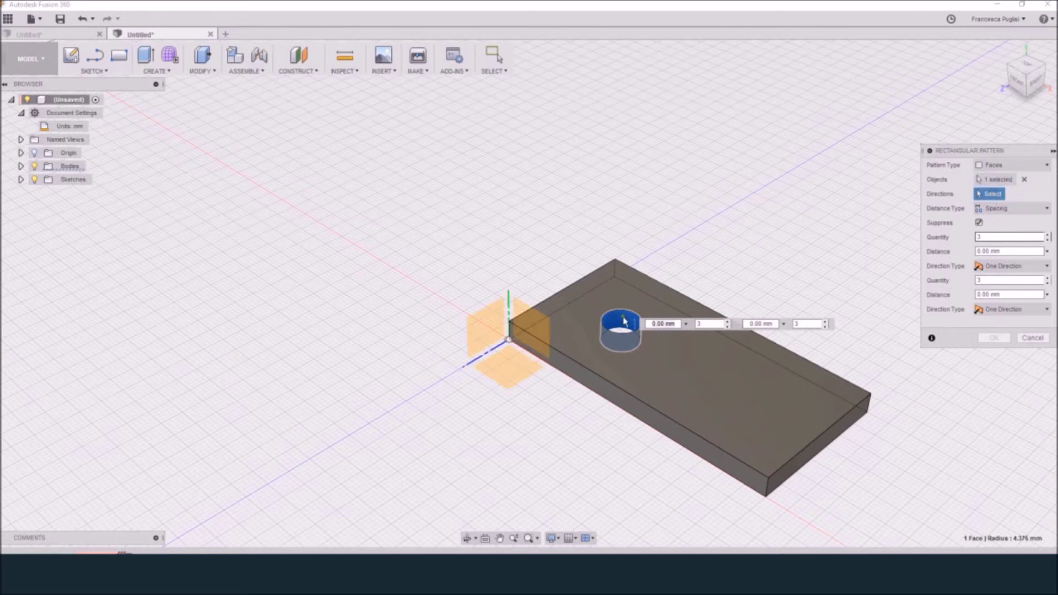
click(639, 272)
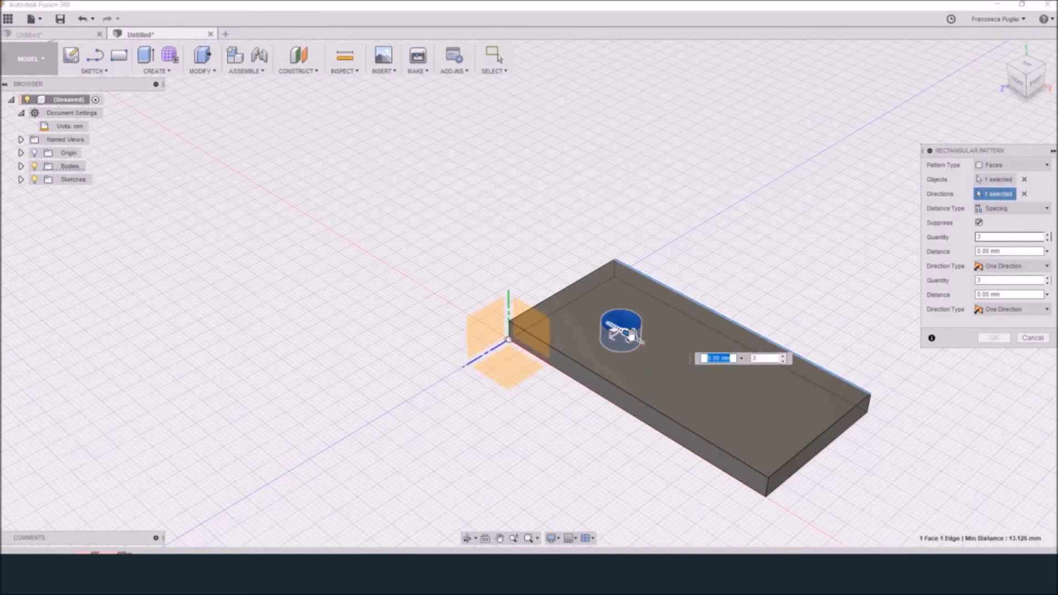
Set pattern quantity to x, distance to height and second-direction quantity to 1, then confirm
click(1011, 237)
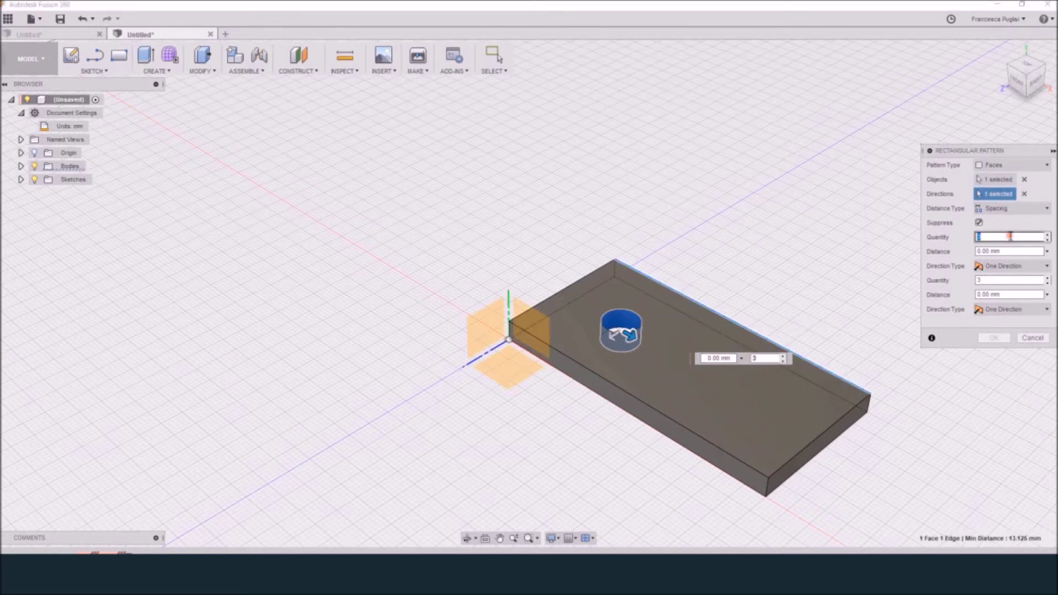
double_click(1011, 237)
text(x)
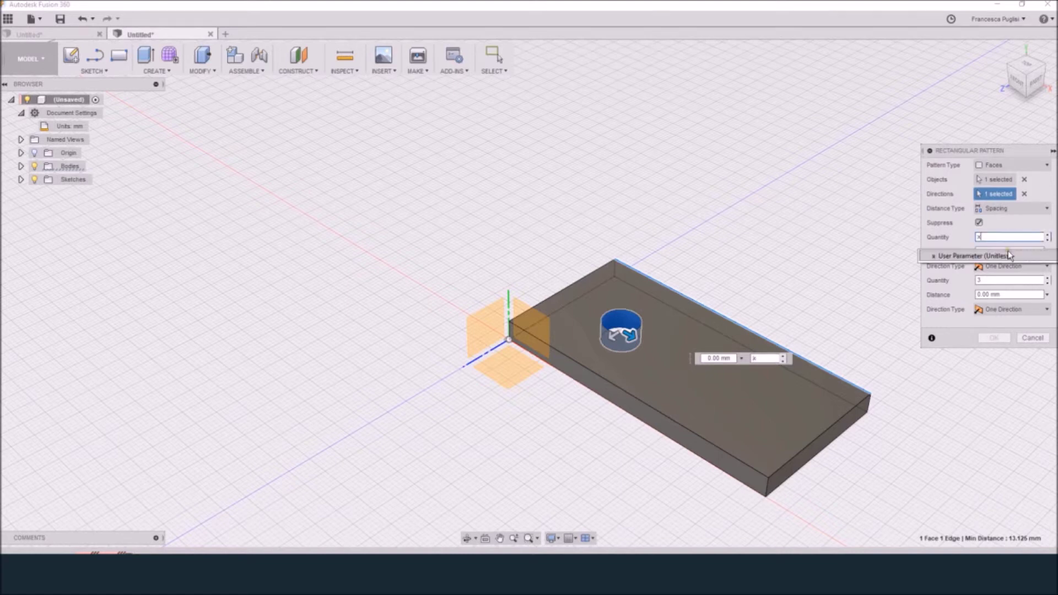
click(1006, 249)
double_click(1005, 250)
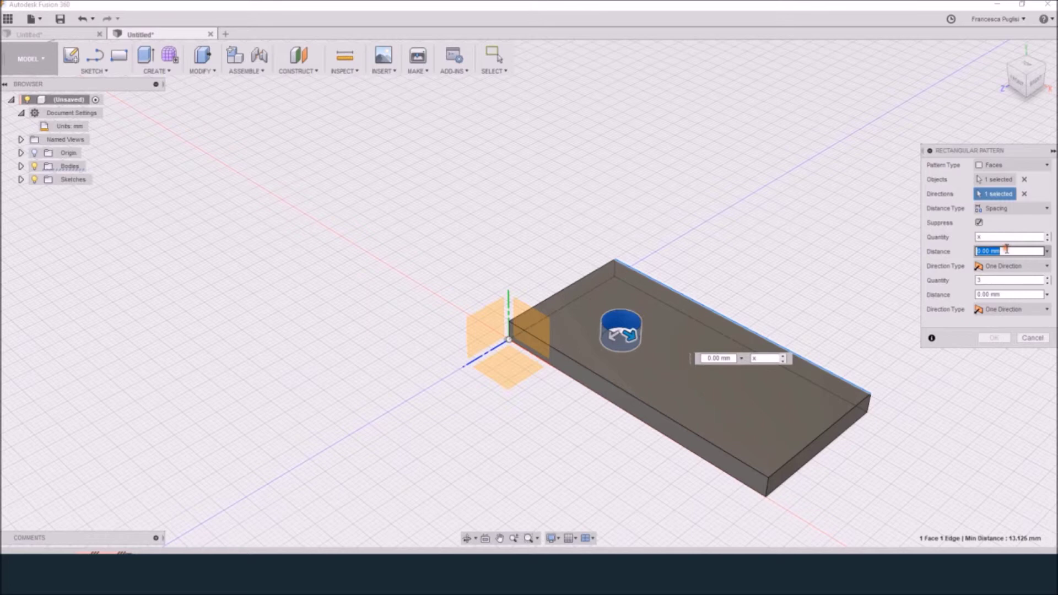
text(height)
click(1008, 279)
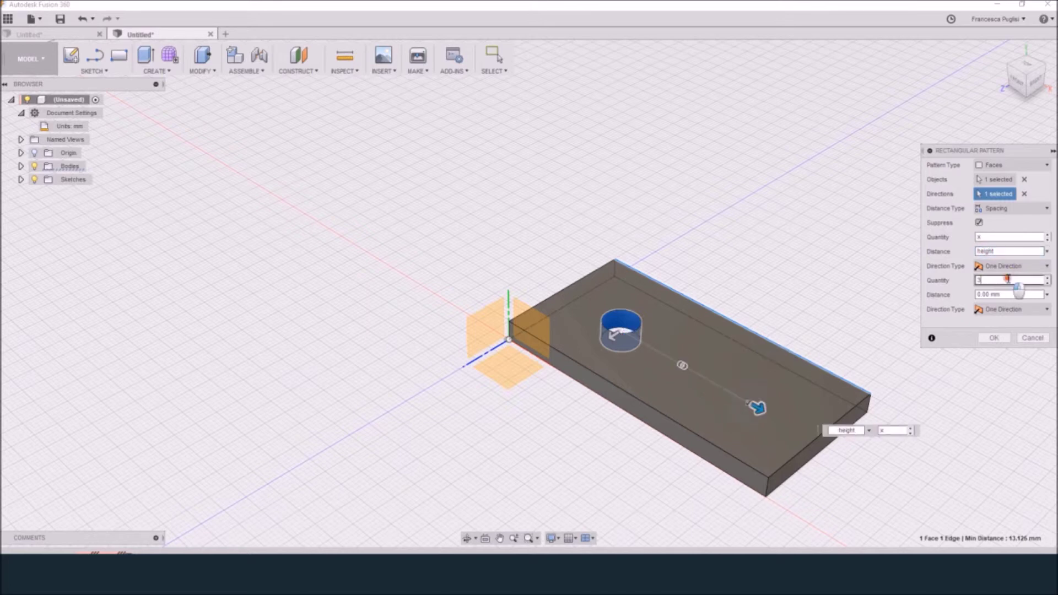
double_click(999, 281)
text(1)
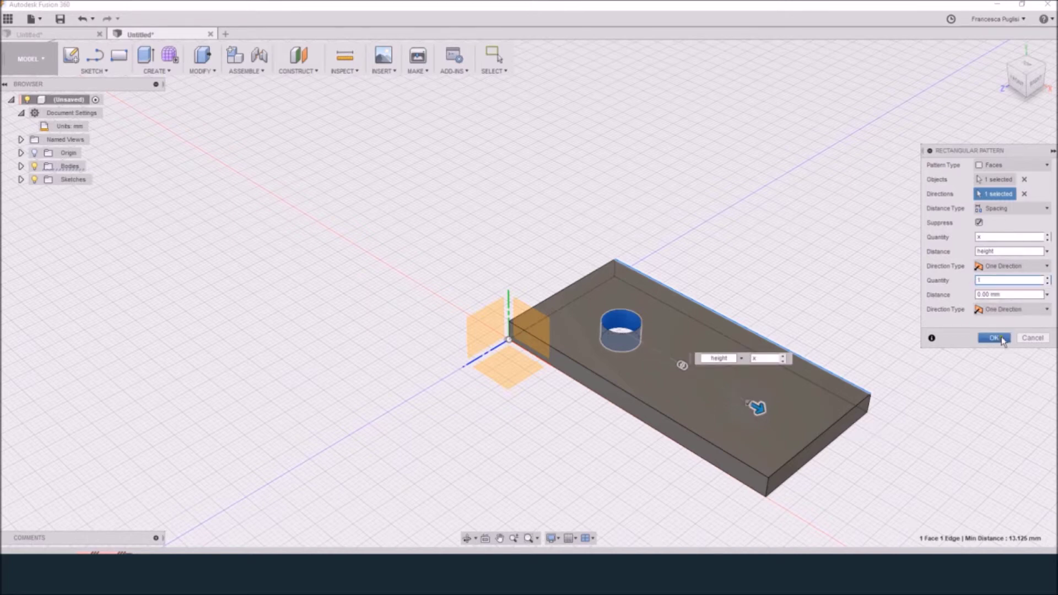
click(997, 339)
click(203, 71)
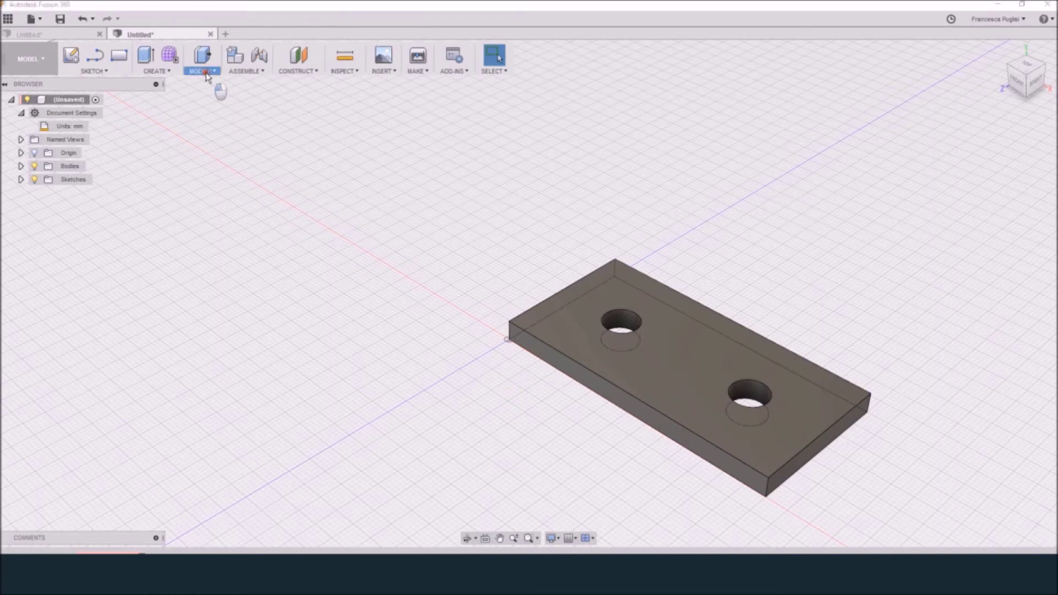
In Change Parameters, expand R-Pattern1 and rename the countU parameter to hole_numbers
click(244, 339)
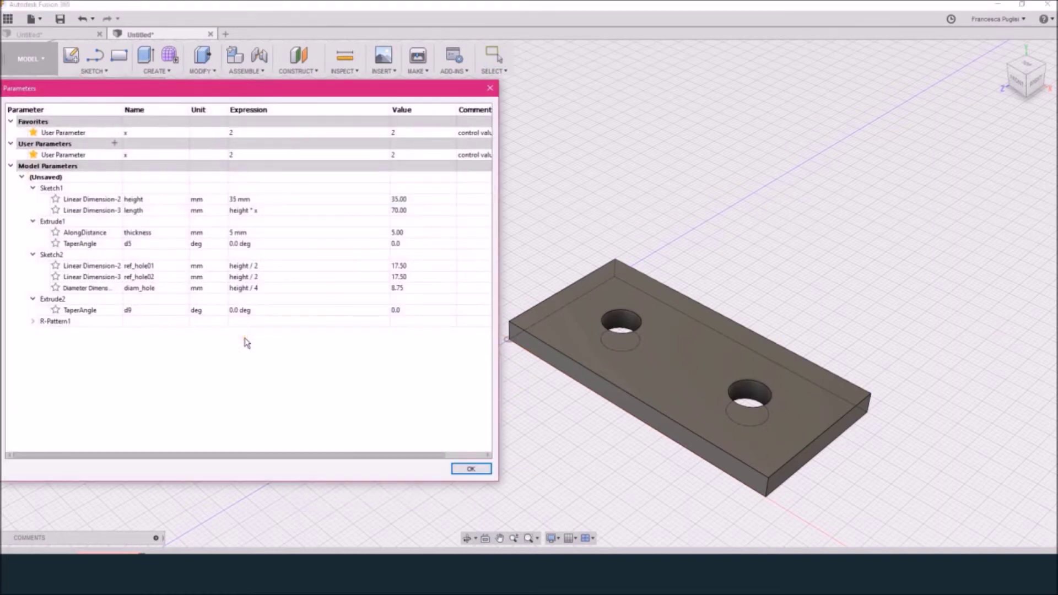
click(32, 321)
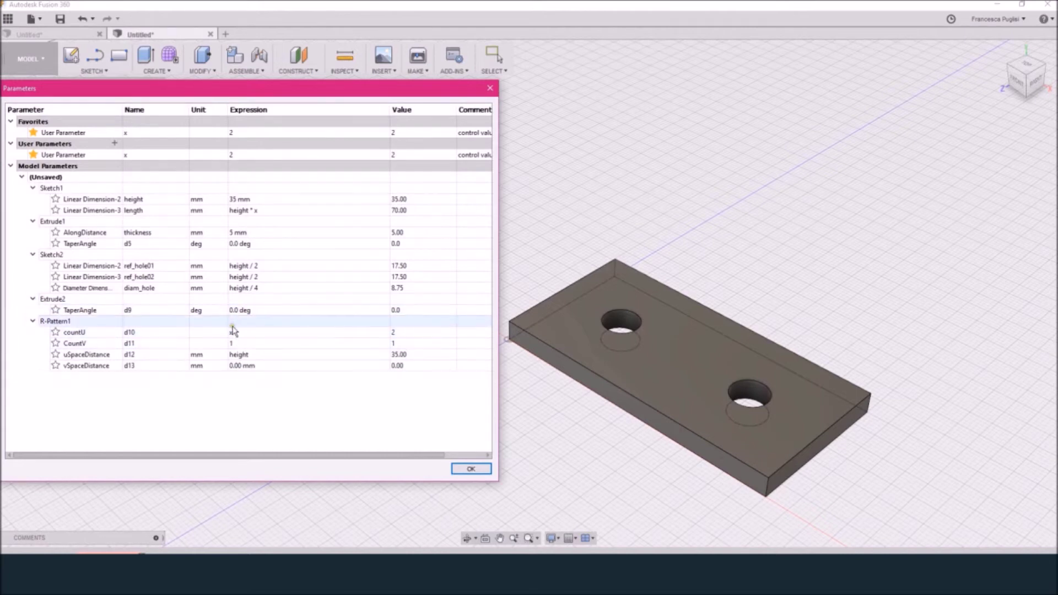
double_click(148, 333)
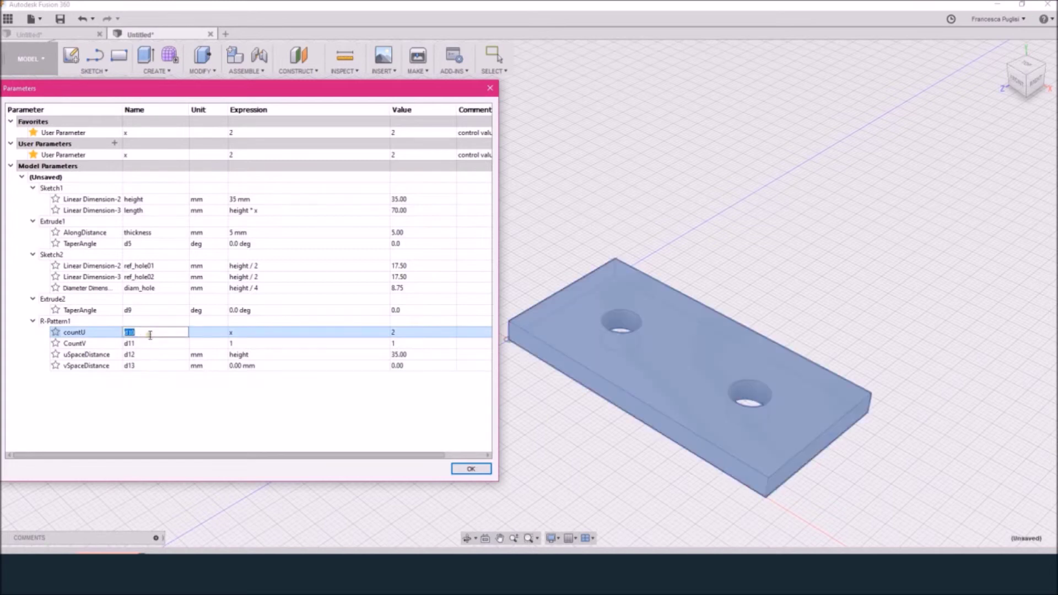
text(hole_number)
key(Return)
double_click(150, 334)
click(160, 334)
text(s)
key(Return)
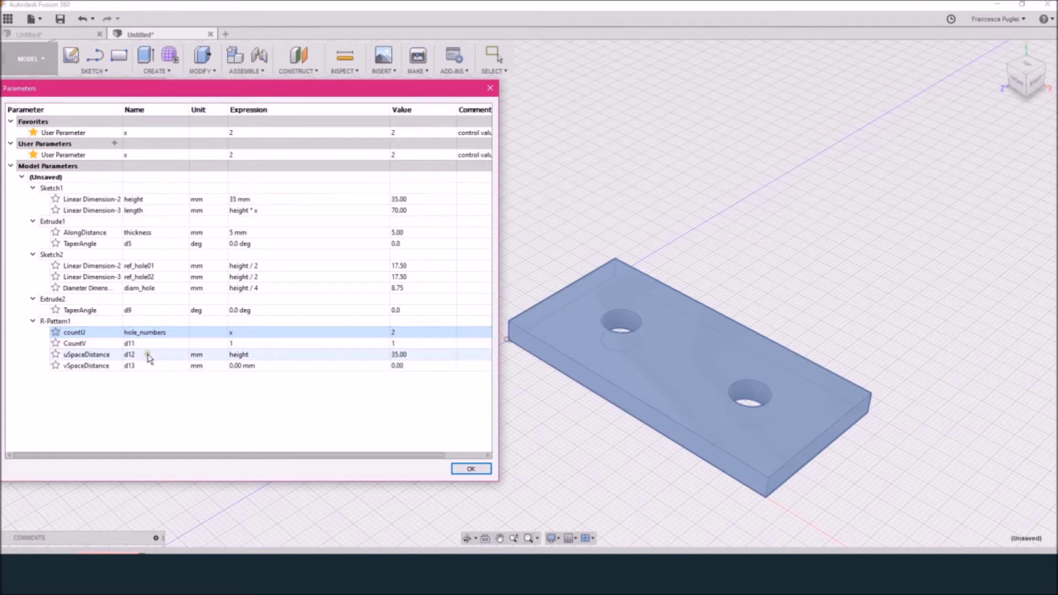
Rename the uSpaceDistance parameter to hole_distance
double_click(148, 356)
text(d)
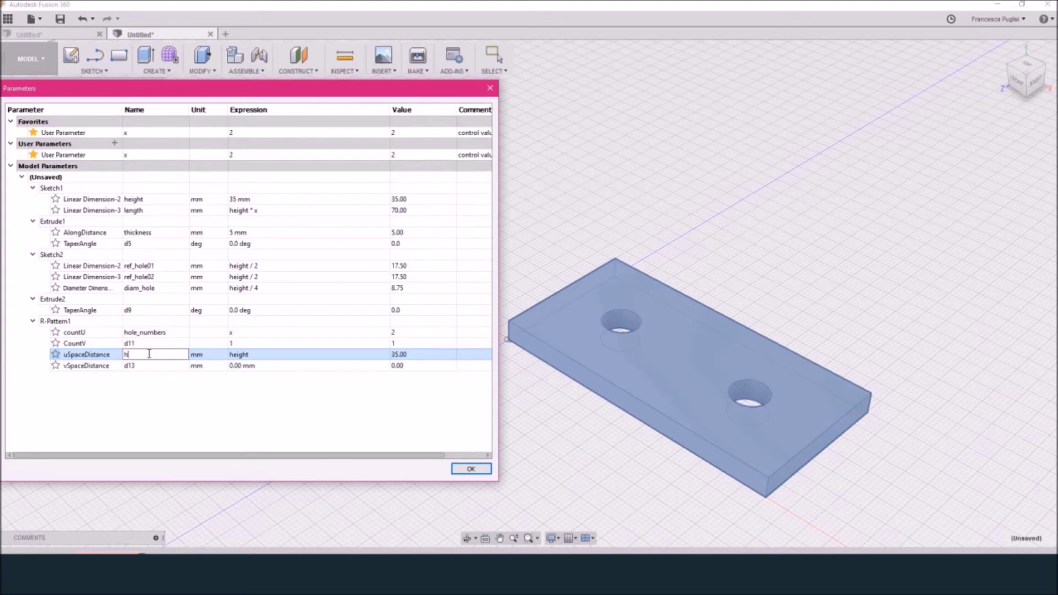
text(ole_distance)
key(Return)
click(241, 355)
double_click(138, 211)
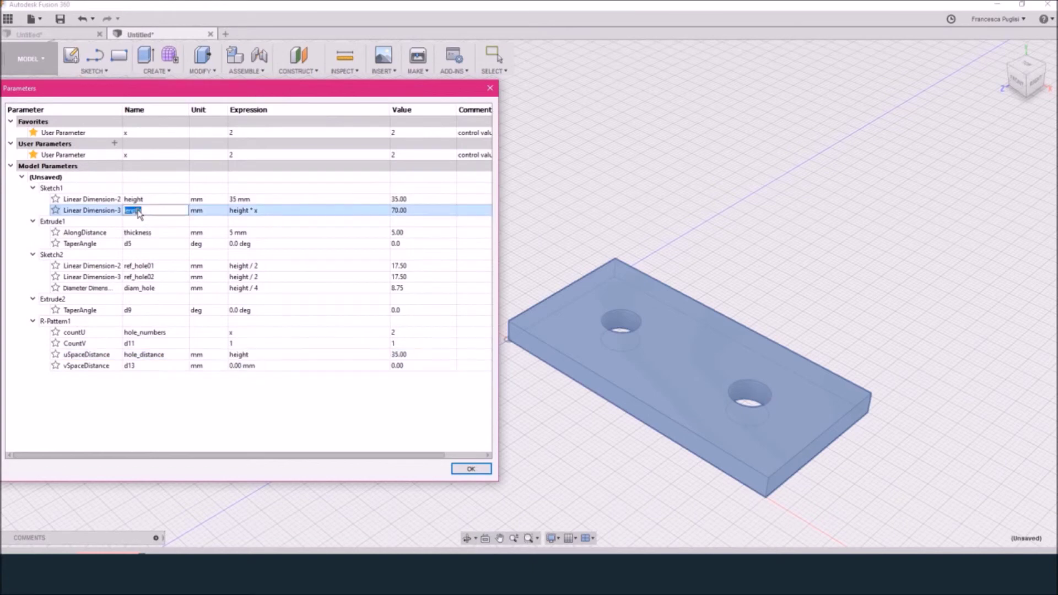
click(143, 201)
click(145, 200)
click(244, 202)
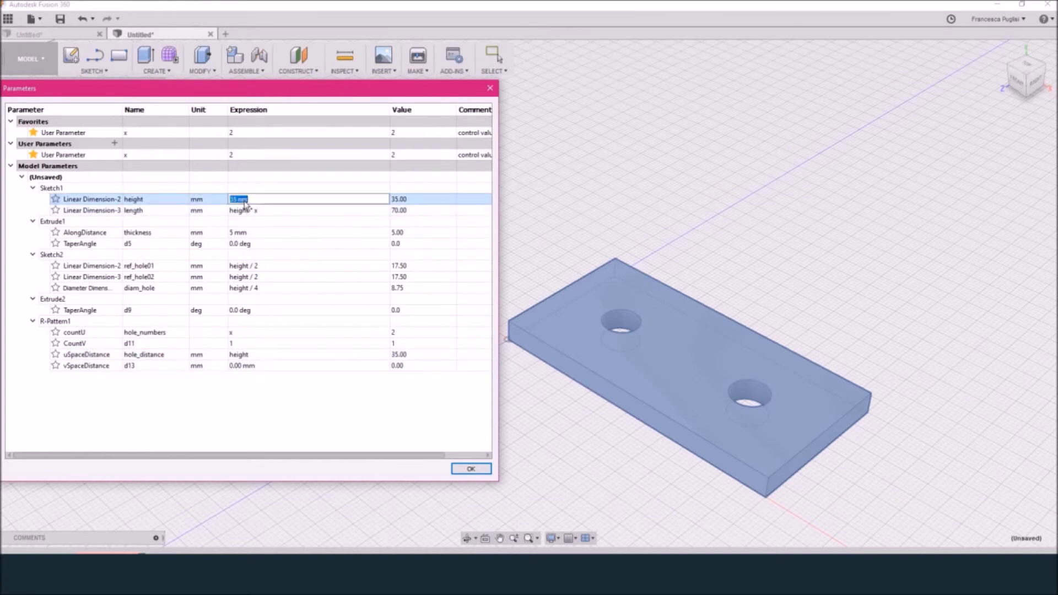
text(25)
key(Return)
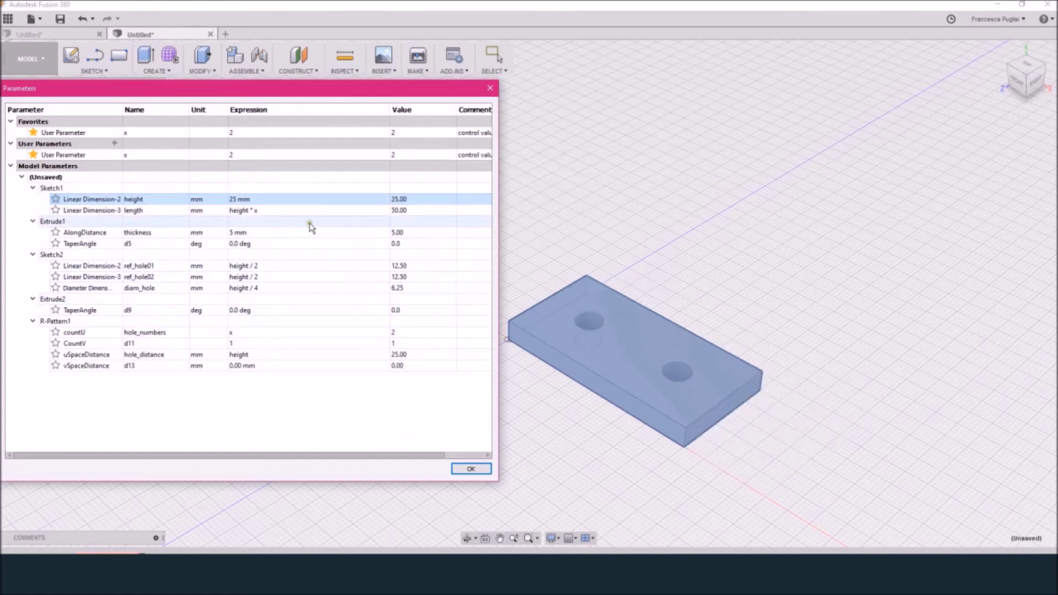
click(291, 202)
text(35)
key(Return)
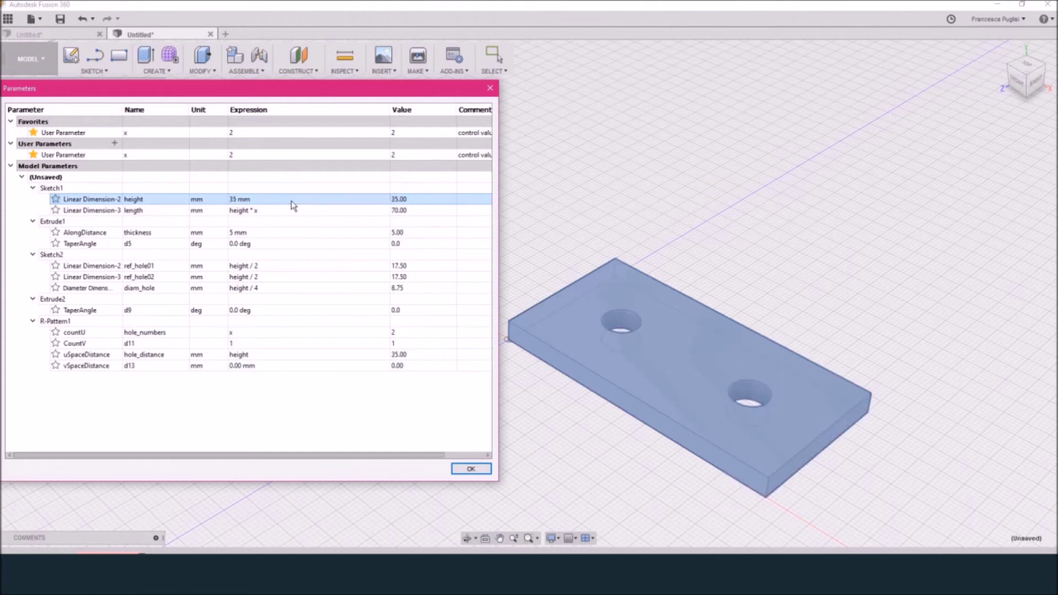
click(258, 132)
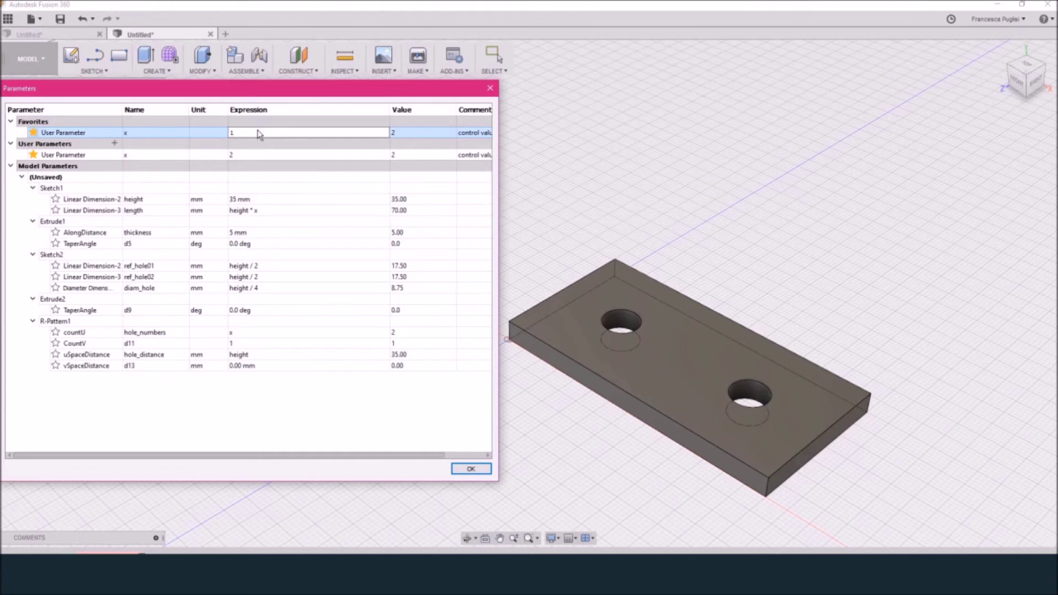
Try x = 1 and then x = 4, panning to inspect the lengthened plate
text(1)
key(Return)
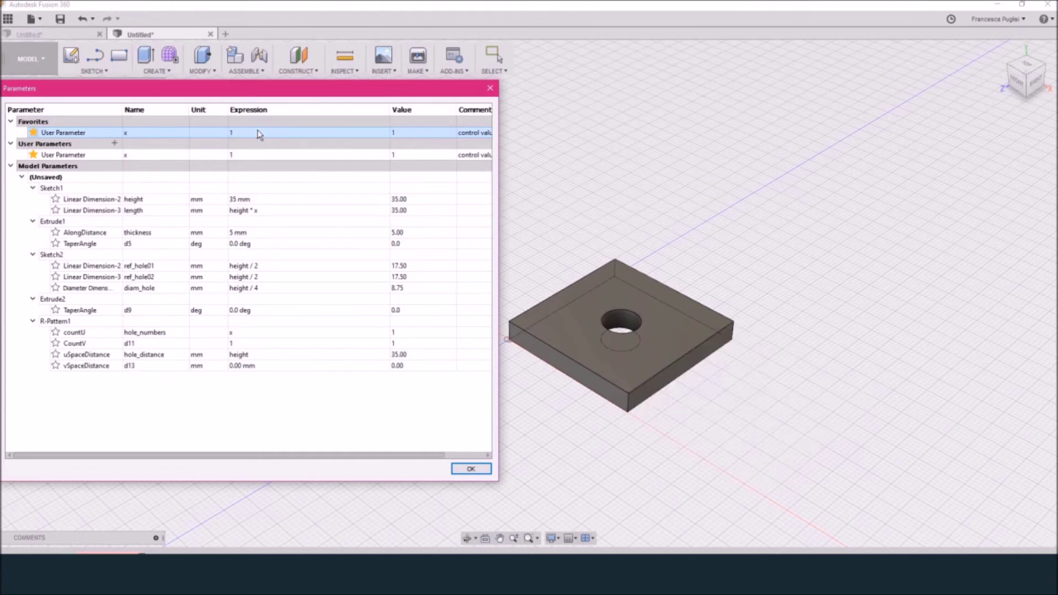
click(257, 132)
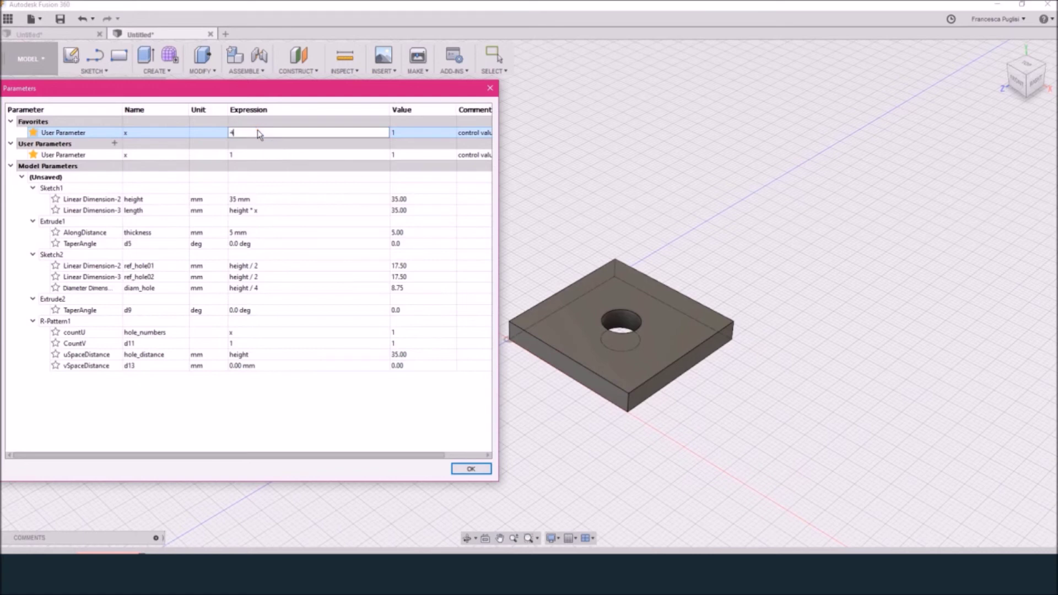
key(Return)
click(499, 538)
drag(601, 278, 591, 274)
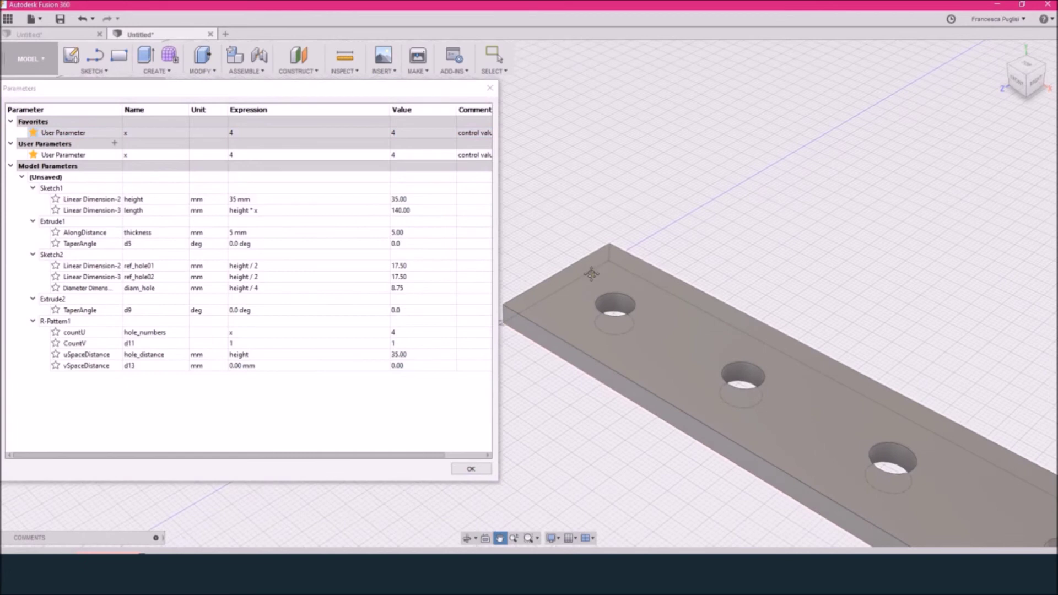
key(Escape)
scroll(588, 273, down, 3)
scroll(584, 273, up, 2)
scroll(585, 276, down, 3)
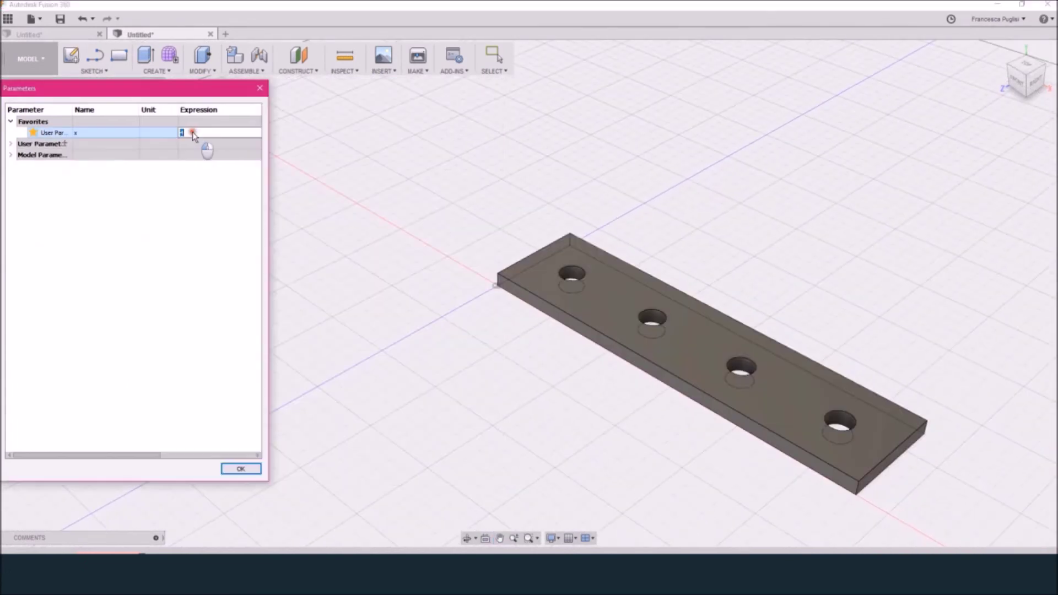
Test x values of 2, 6 and 2 to check the hole count updates
click(199, 133)
text(2)
key(Return)
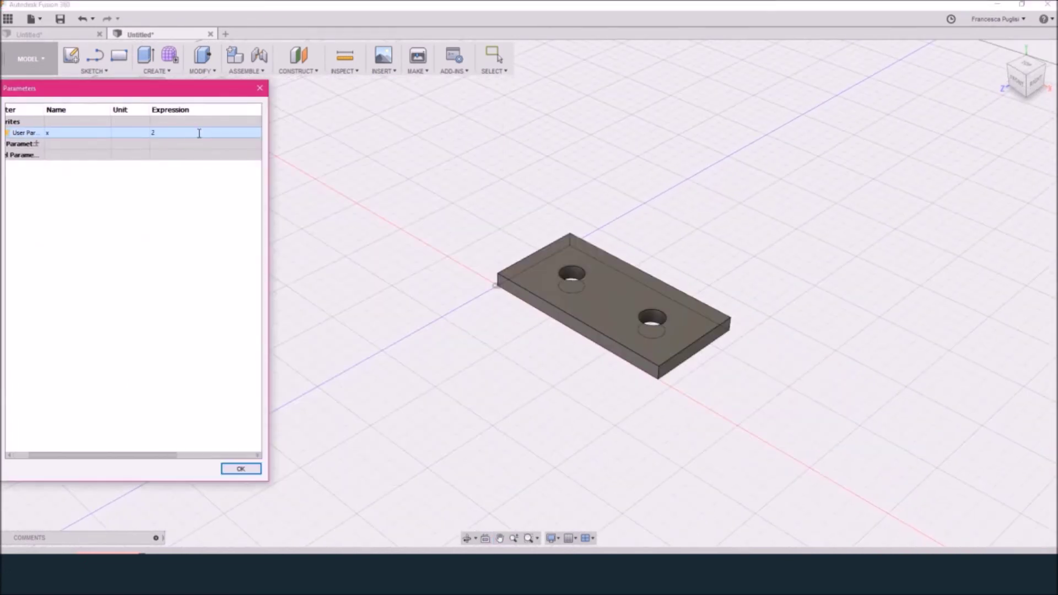
click(201, 134)
text(6)
key(Return)
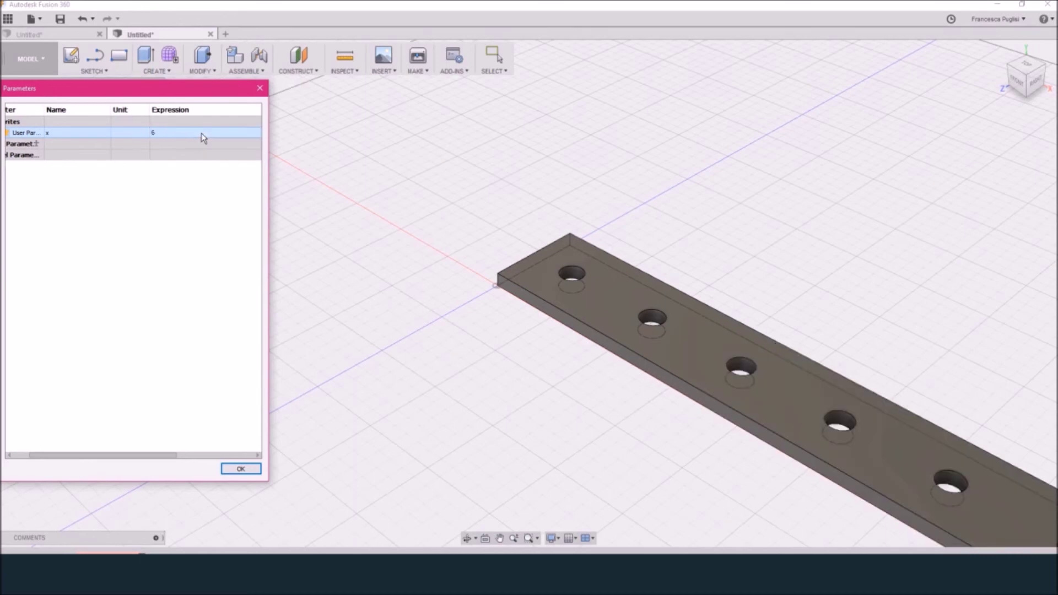
click(202, 134)
text(2)
key(Return)
Set x to 3 for three holes, close the parameters, and orbit to a near-top view
click(203, 137)
text(3)
key(Return)
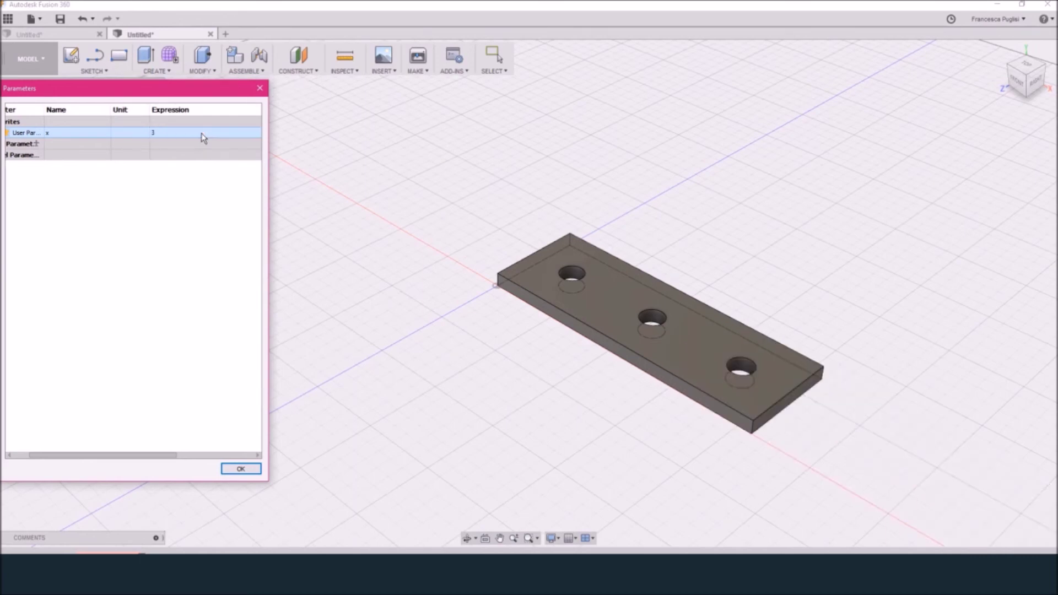
click(240, 469)
shift+middle_drag(535, 315, 656, 360)
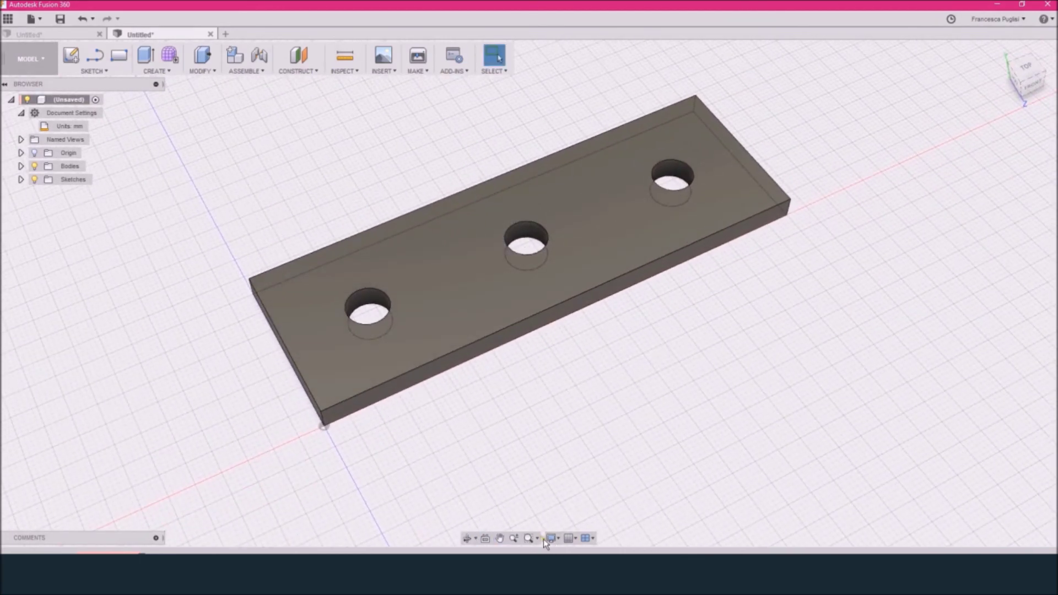